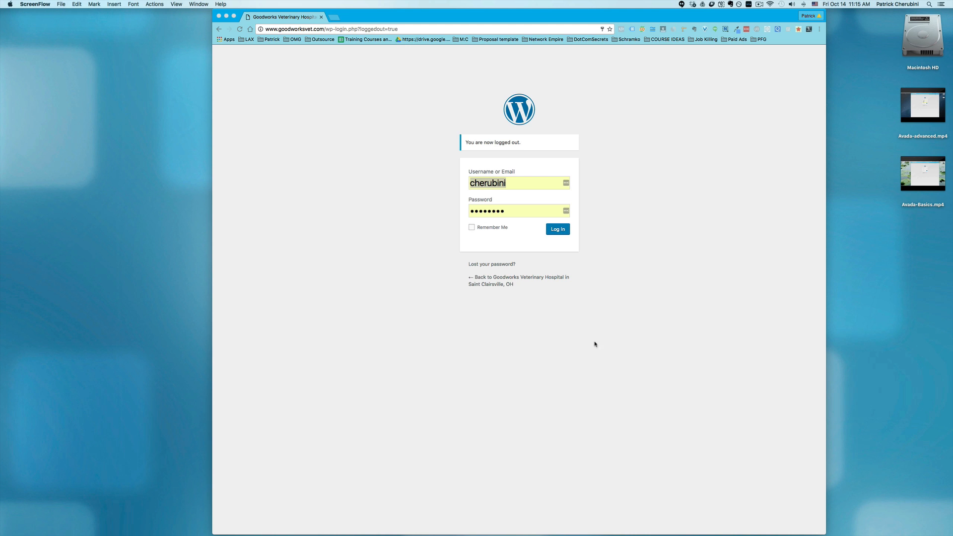
# Log in to the WordPress dashboard with the prefilled credentials and open the Avada theme options
pyautogui.click(559, 231)
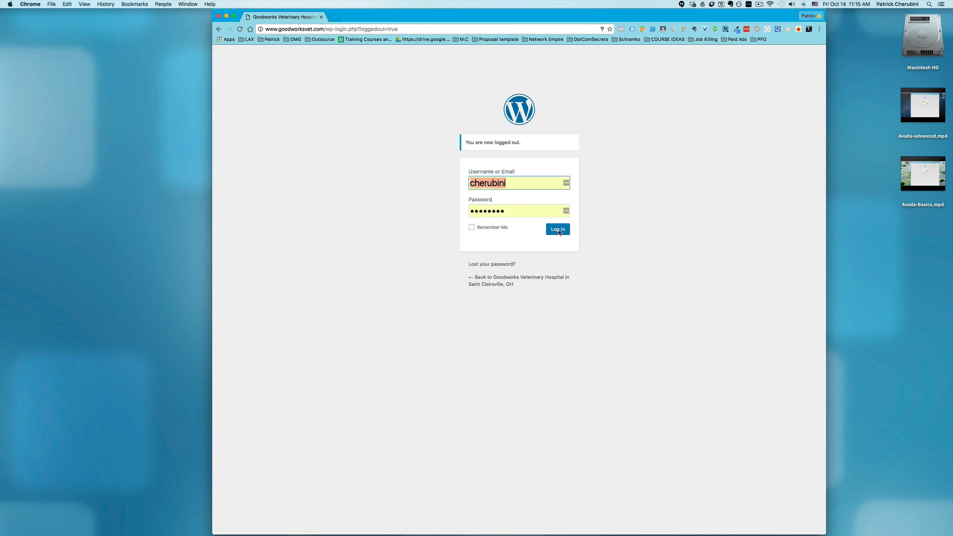
pyautogui.click(558, 231)
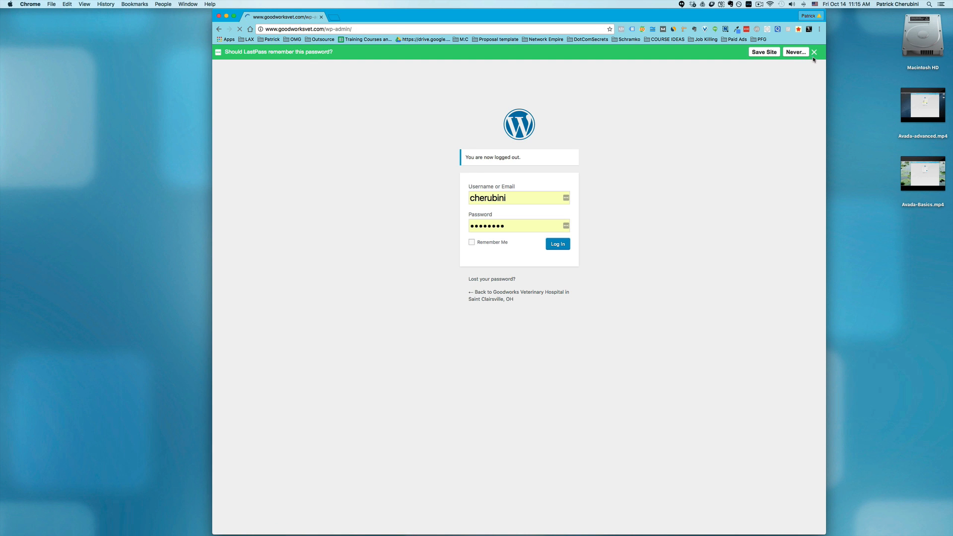
pyautogui.moveTo(815, 55)
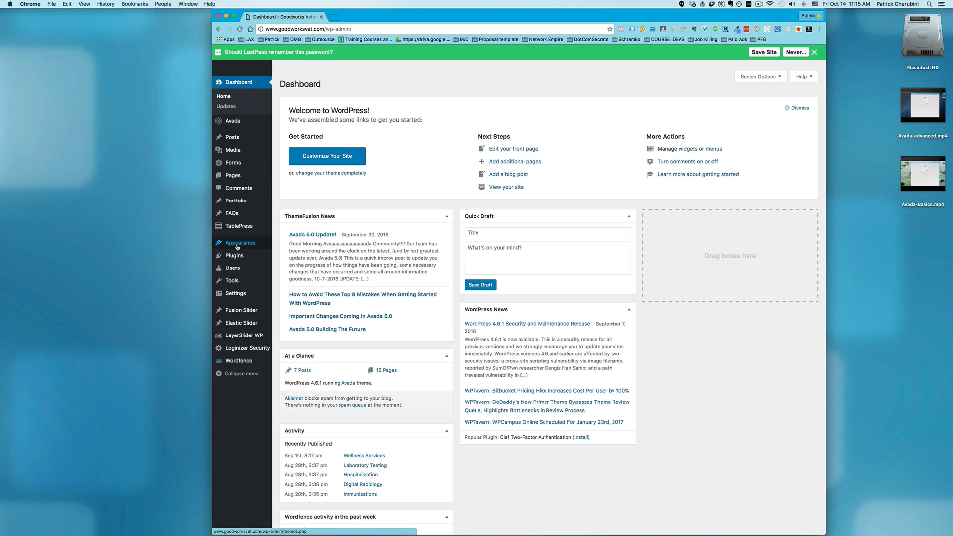
pyautogui.moveTo(237, 247)
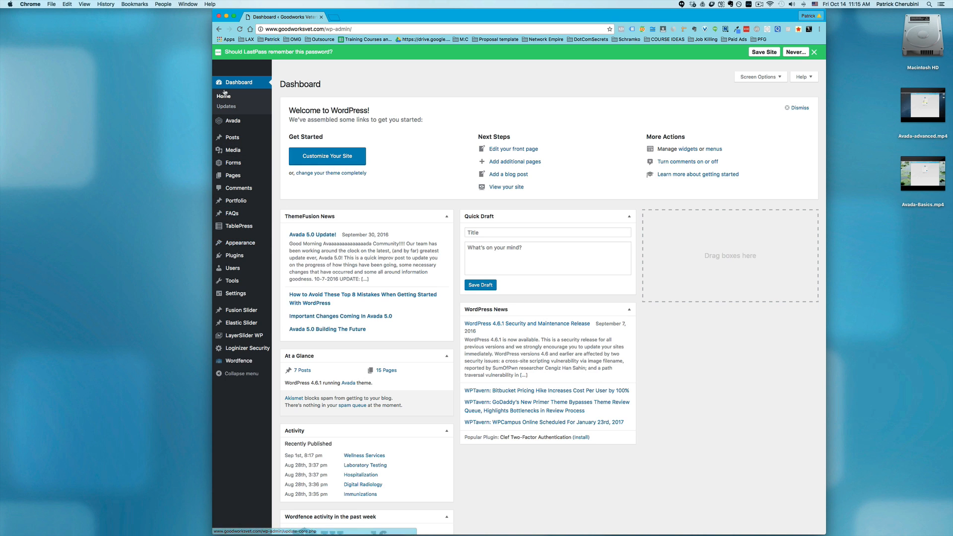
pyautogui.moveTo(230, 123)
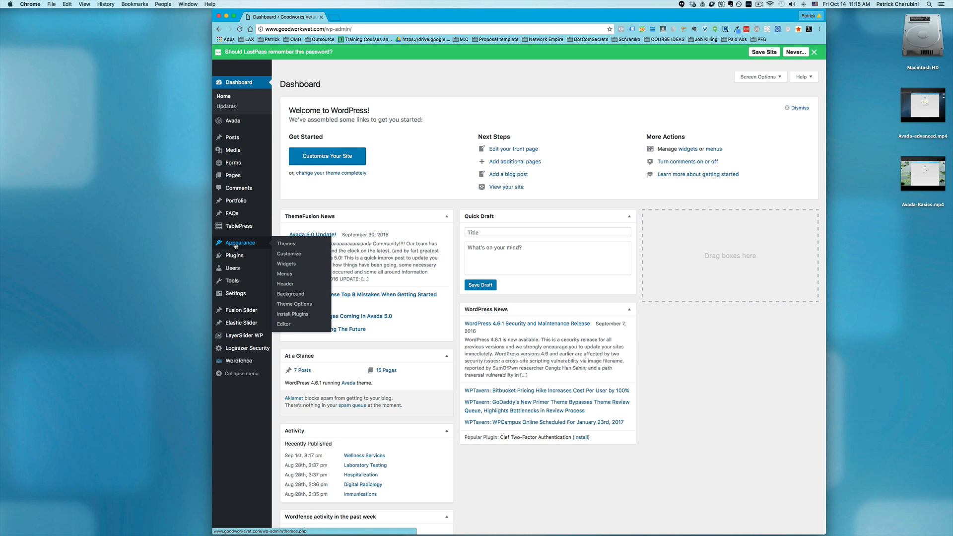
pyautogui.click(292, 304)
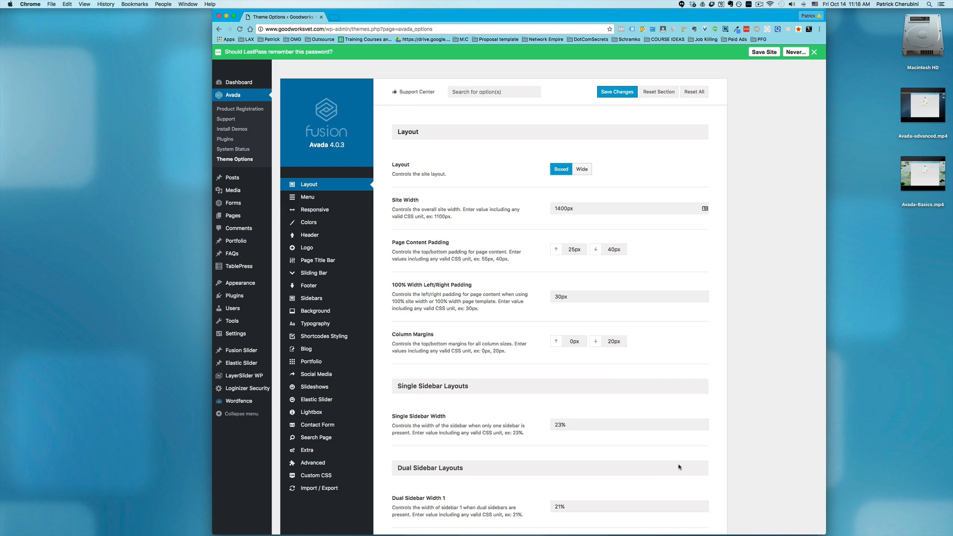
# Shift the browser window slightly and shrink it so its lower edge clears the bottom of the screen
pyautogui.click(578, 29)
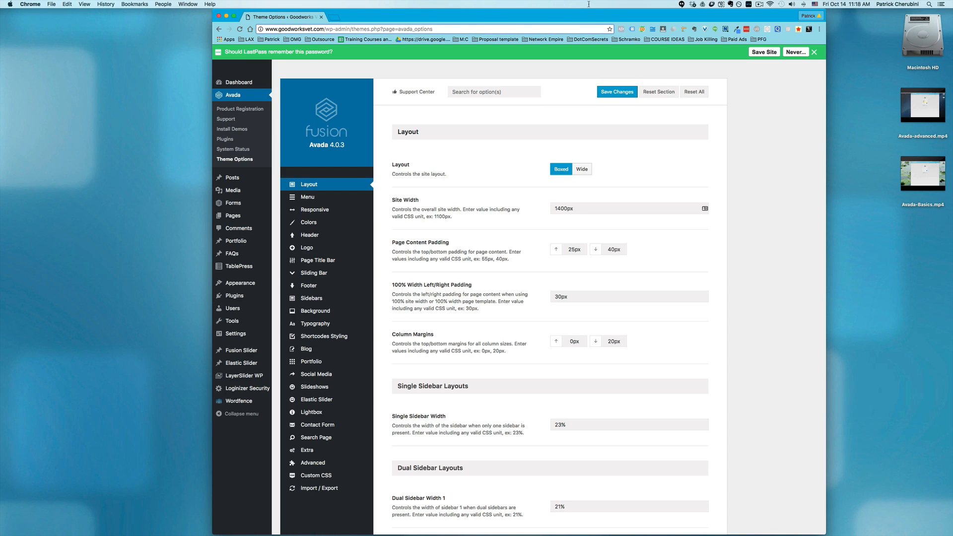
pyautogui.press('super+a')
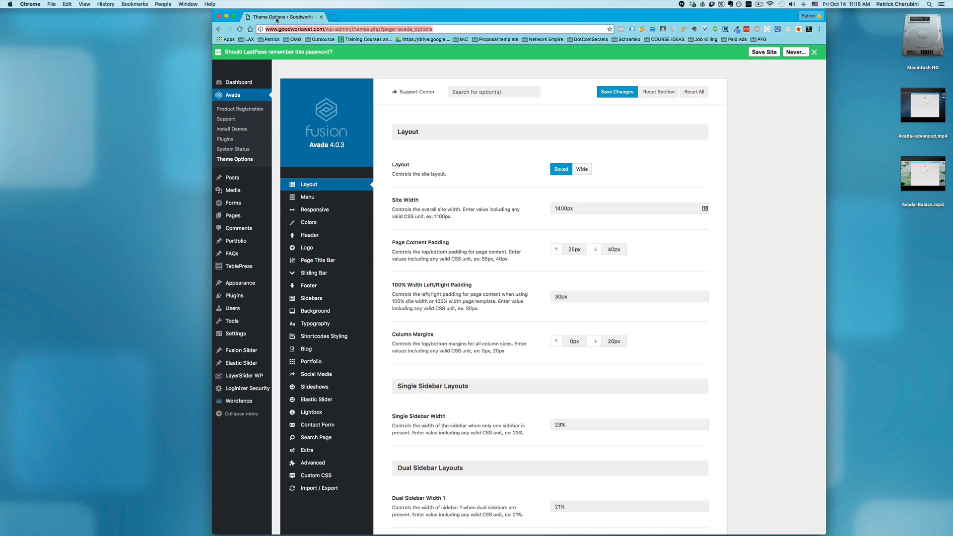
pyautogui.moveTo(276, 20); pyautogui.dragTo(274, 6)
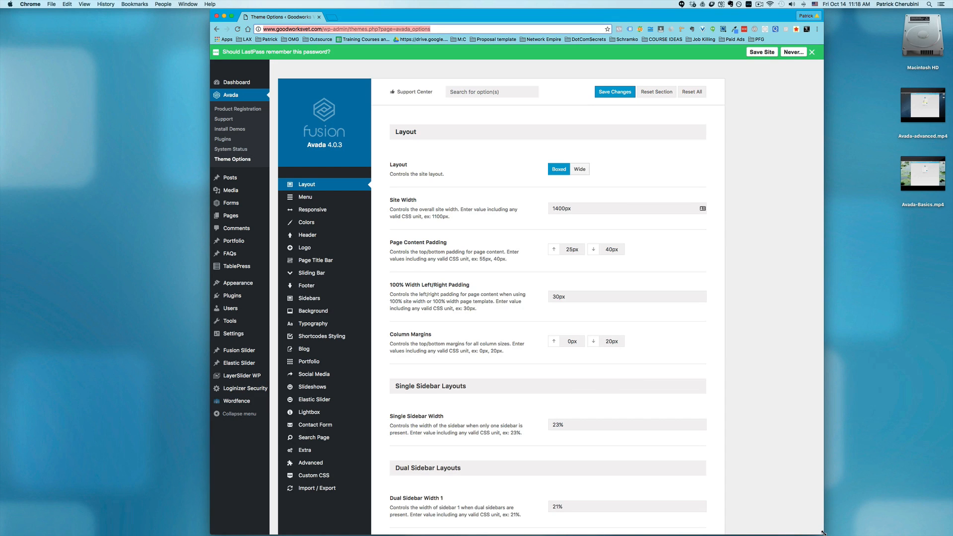
pyautogui.moveTo(824, 532); pyautogui.dragTo(805, 511)
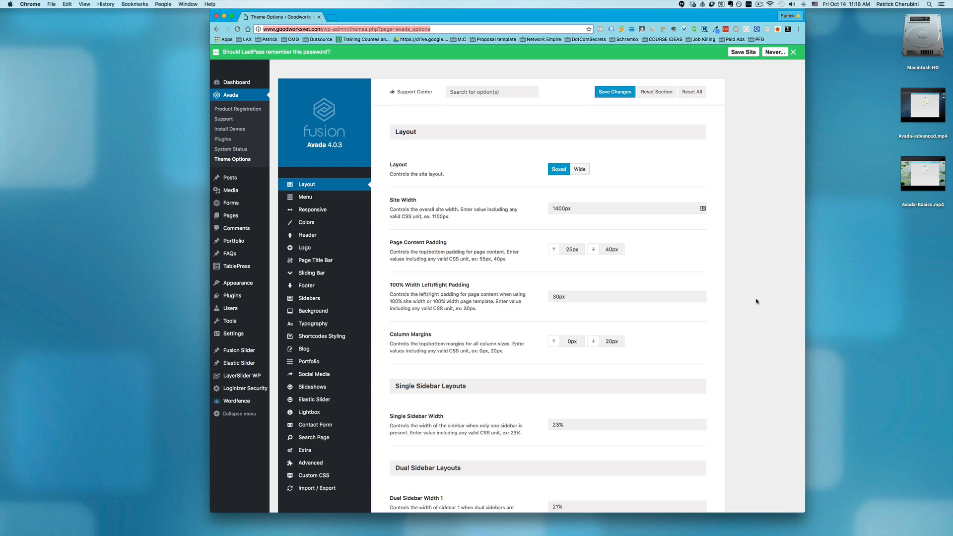
pyautogui.press('Down')
pyautogui.press('Down')
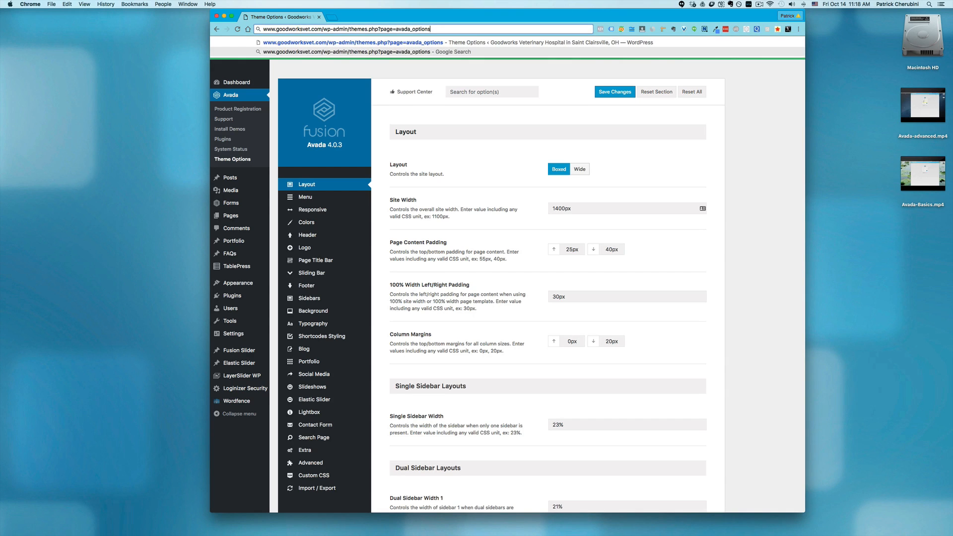
pyautogui.click(750, 475)
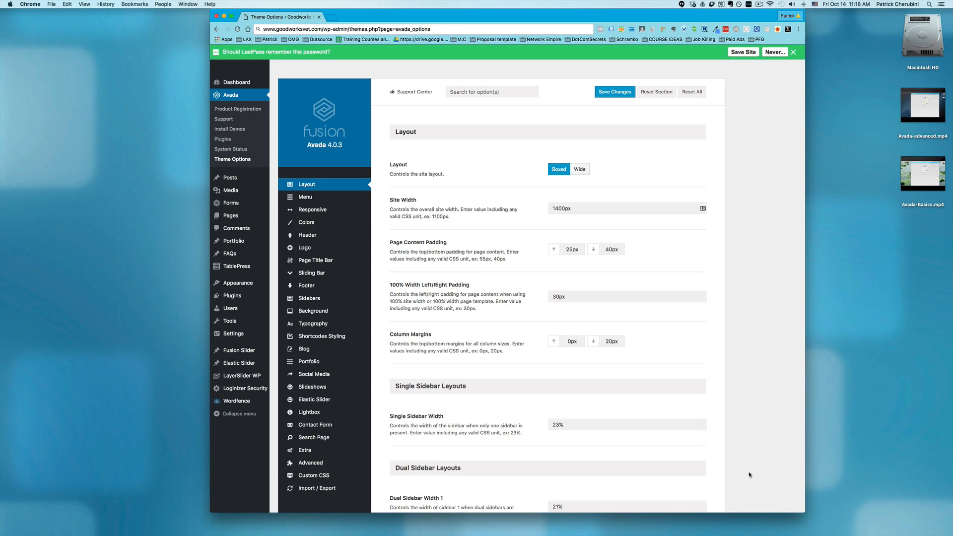
# Review the theme's Layout, Main Menu, Responsive and Colors options
pyautogui.scroll(-3, 750, 475)
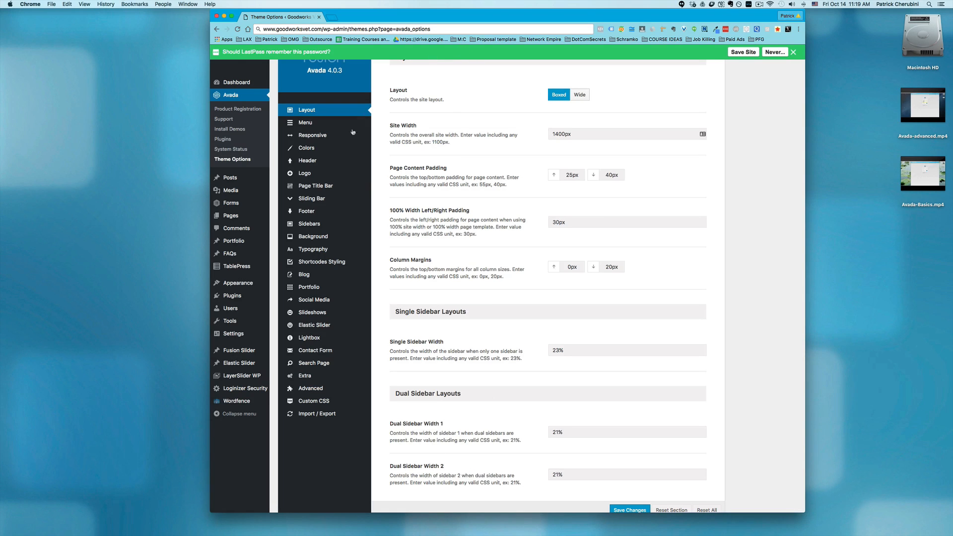
pyautogui.moveTo(308, 124)
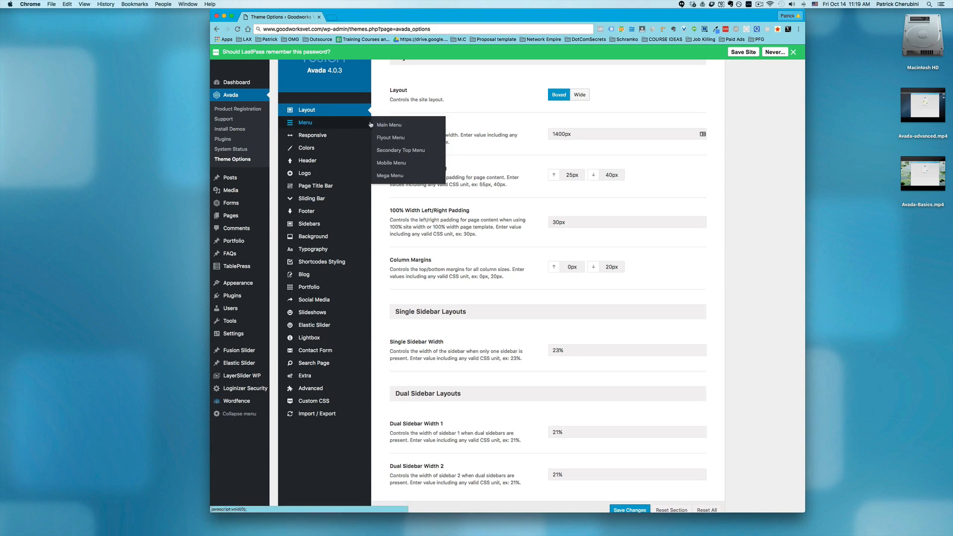
pyautogui.click(377, 125)
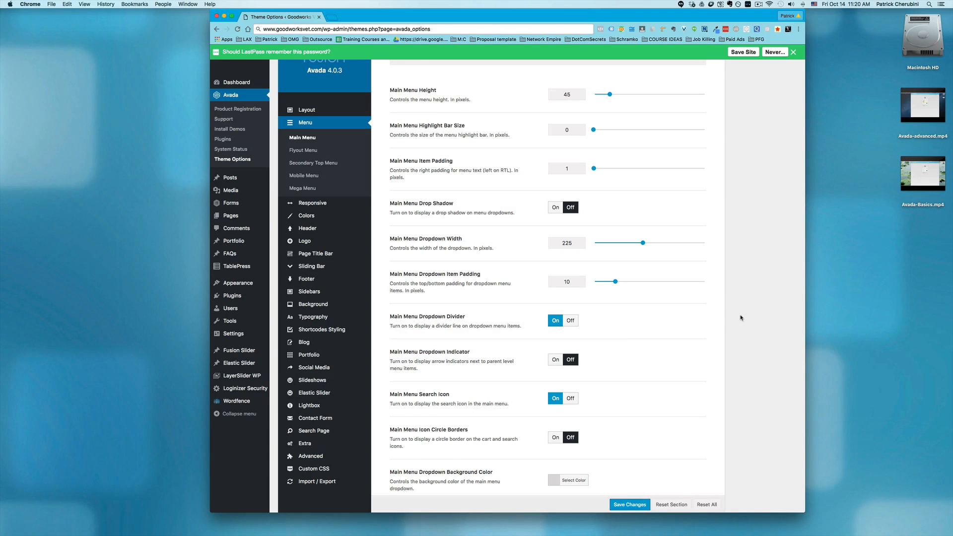
pyautogui.click(313, 203)
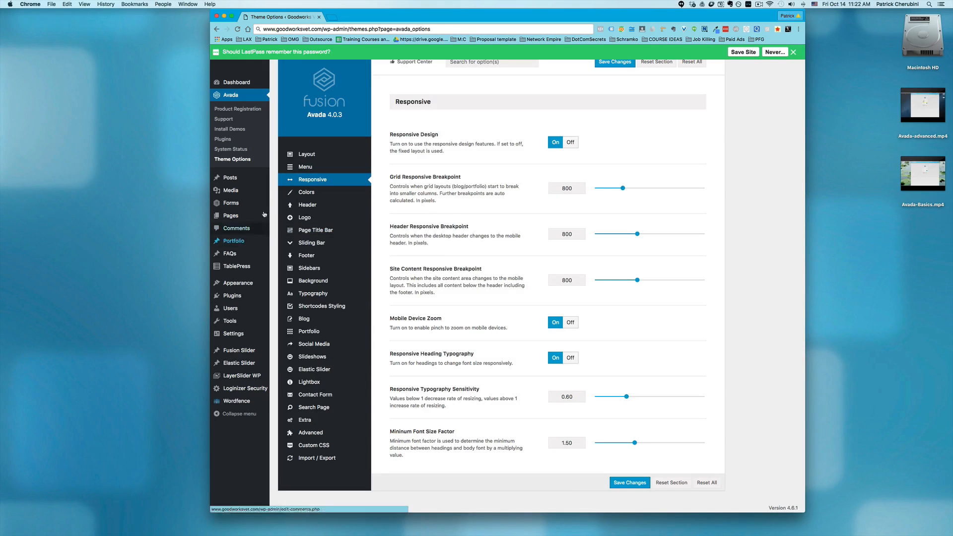
pyautogui.click(312, 190)
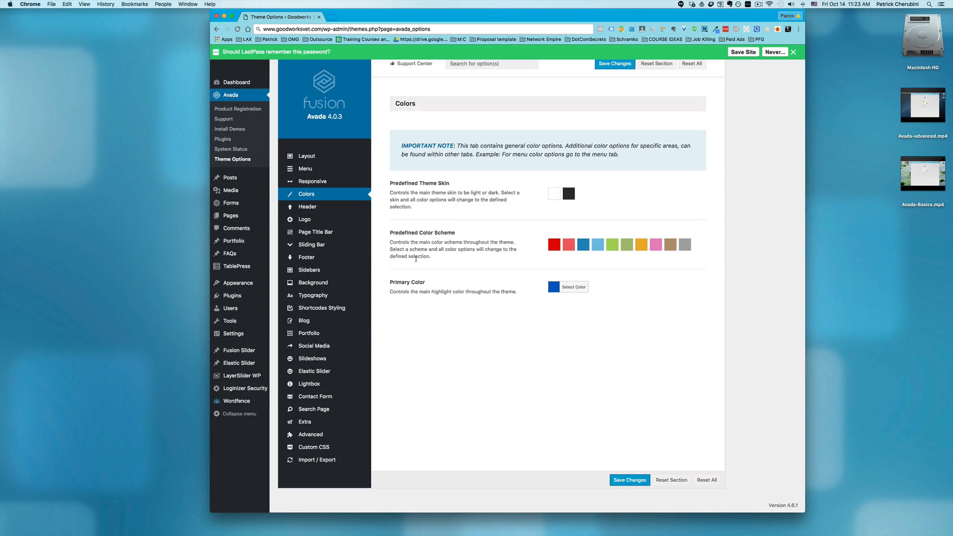
# Open the Header Content options and examine the available header layouts
pyautogui.moveTo(292, 210)
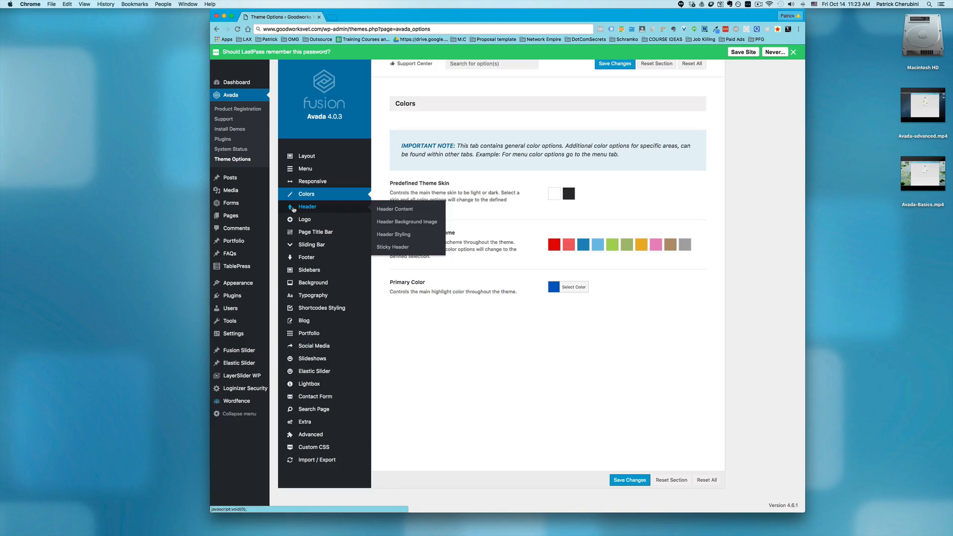
pyautogui.click(293, 209)
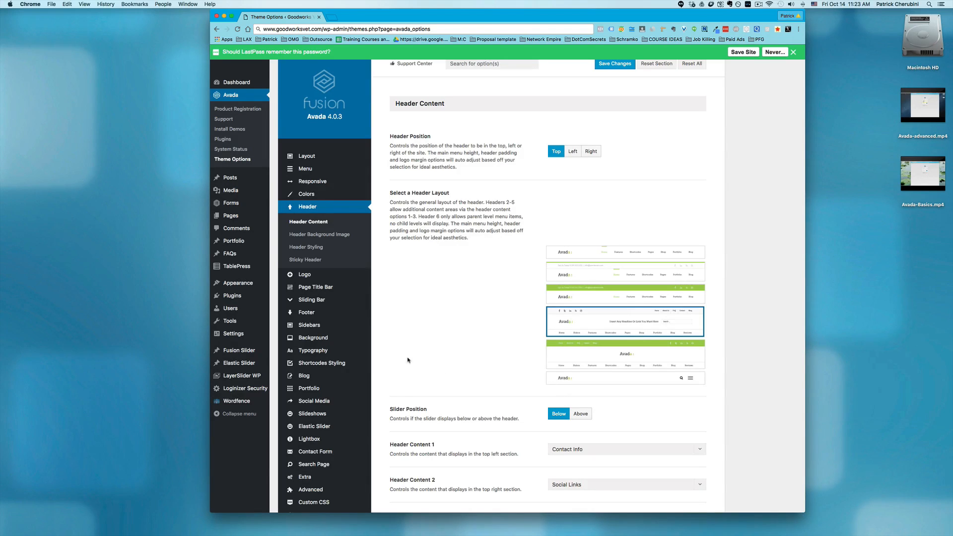
pyautogui.moveTo(559, 331)
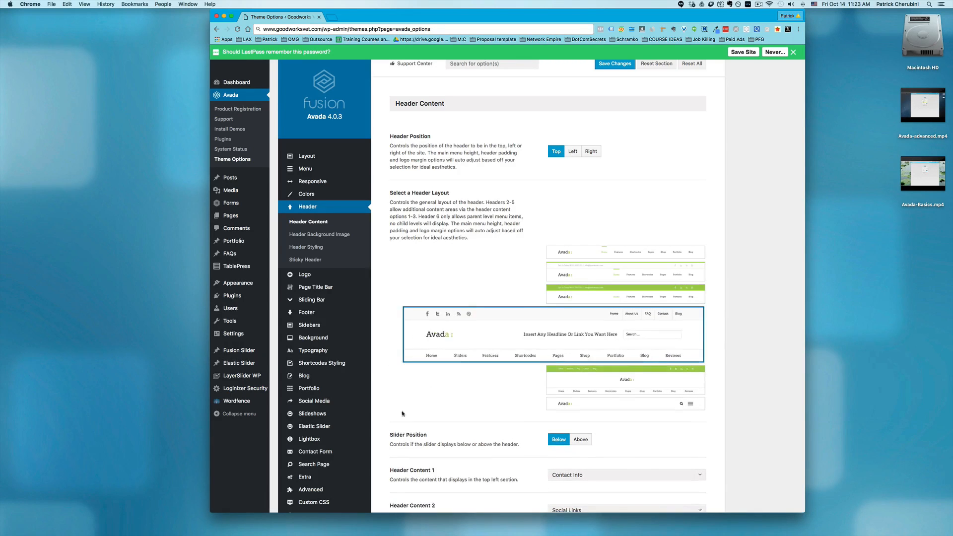
pyautogui.moveTo(604, 265)
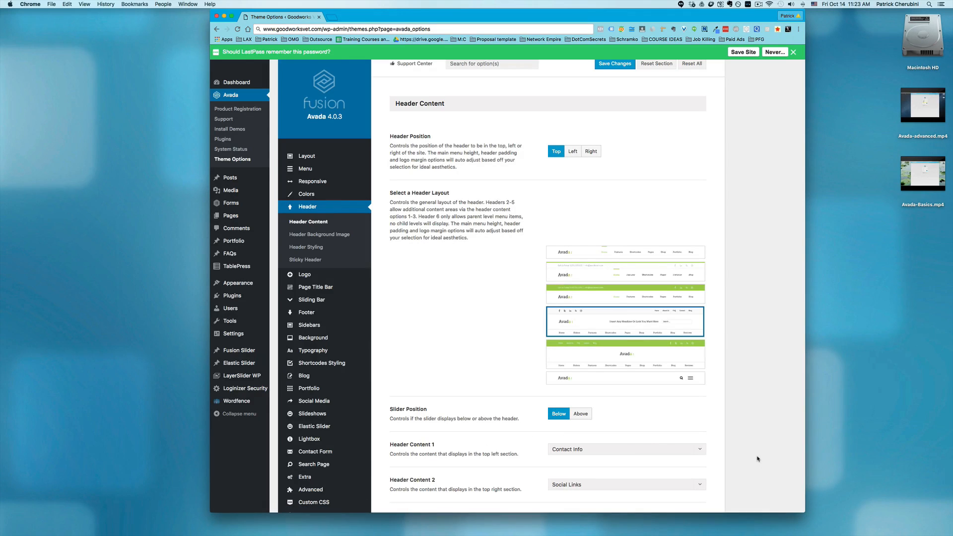
# Examine the header content settings and the choices offered for Header Content 1 without changing the selection
pyautogui.scroll(-5, 758, 458)
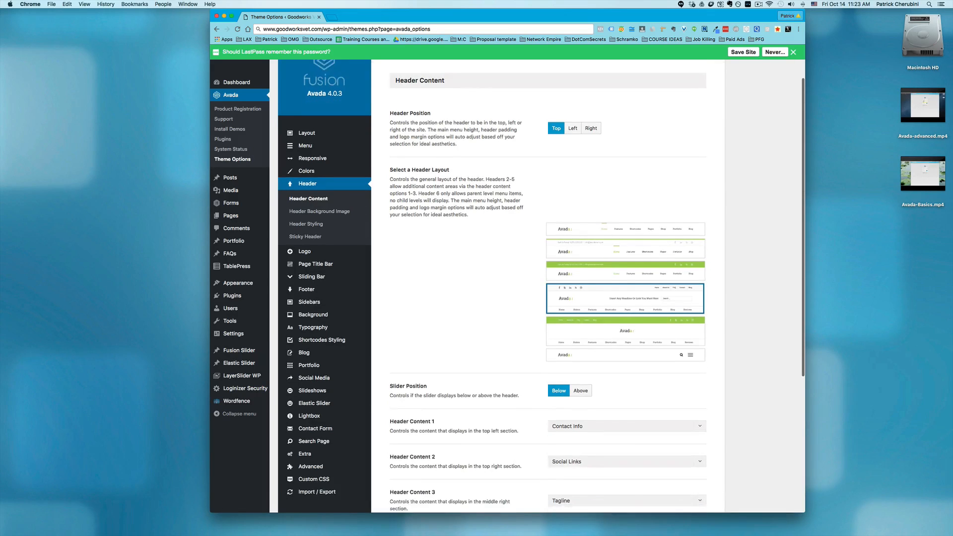
pyautogui.scroll(-5, 541, 287)
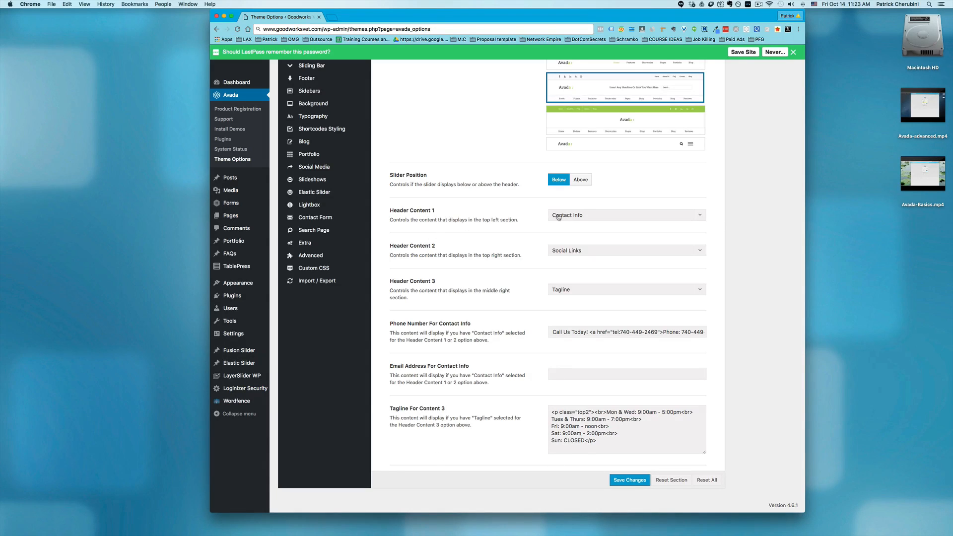
pyautogui.click(577, 220)
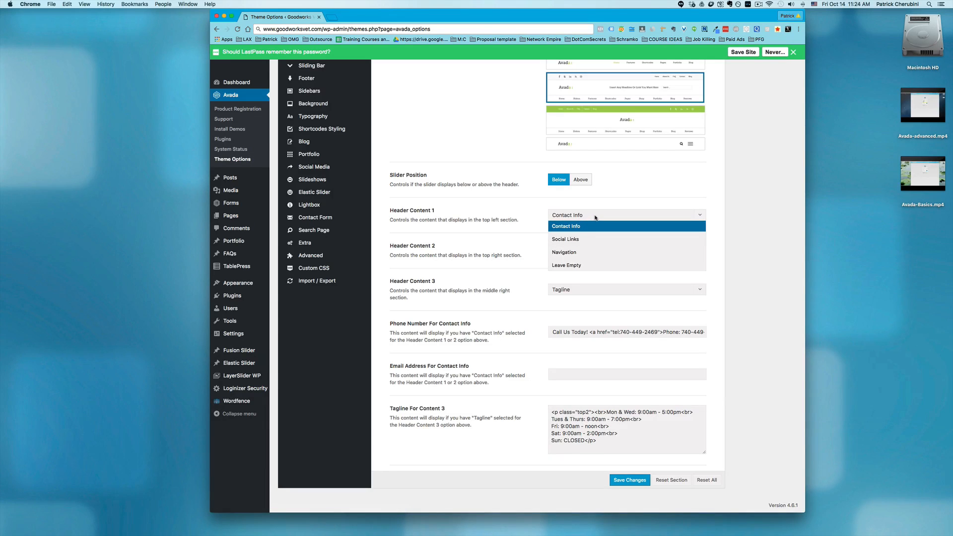
pyautogui.click(467, 149)
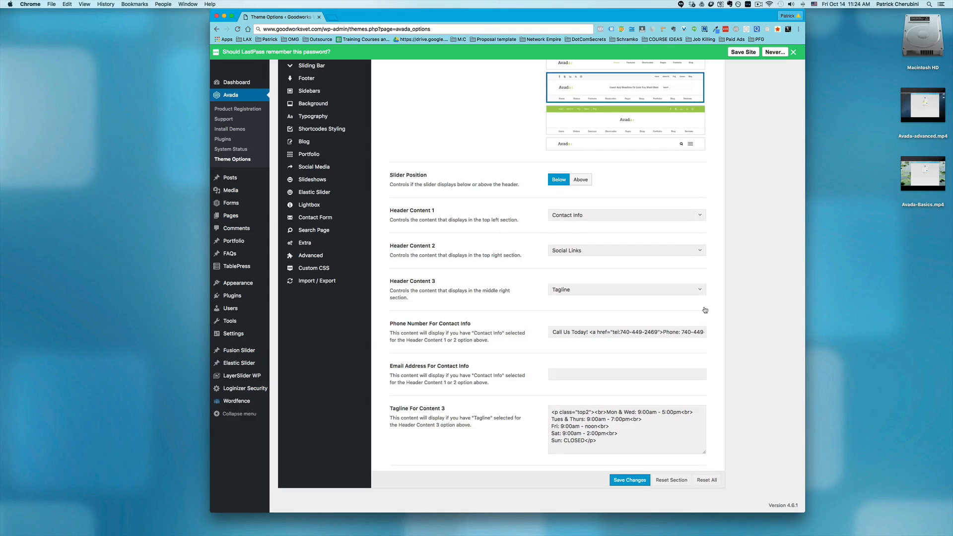
pyautogui.click(625, 215)
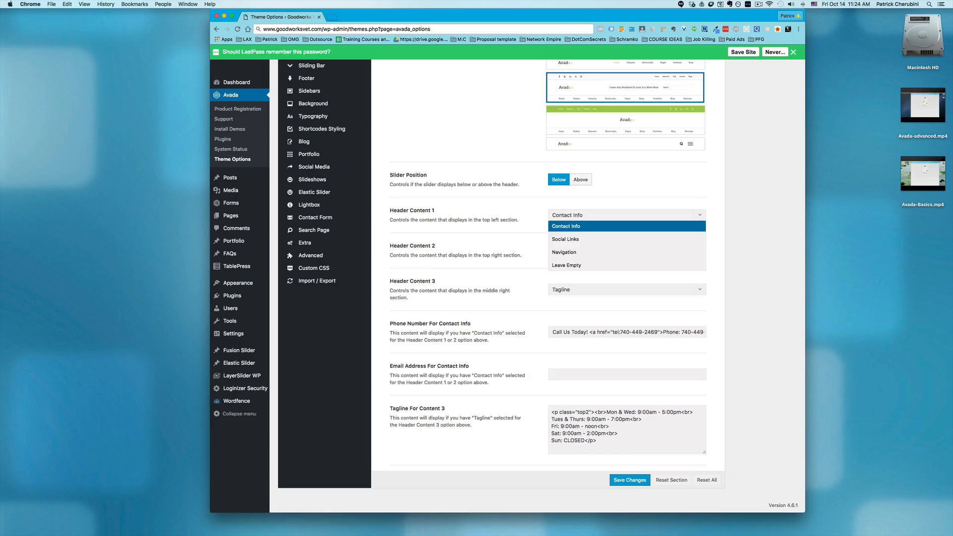
pyautogui.click(772, 299)
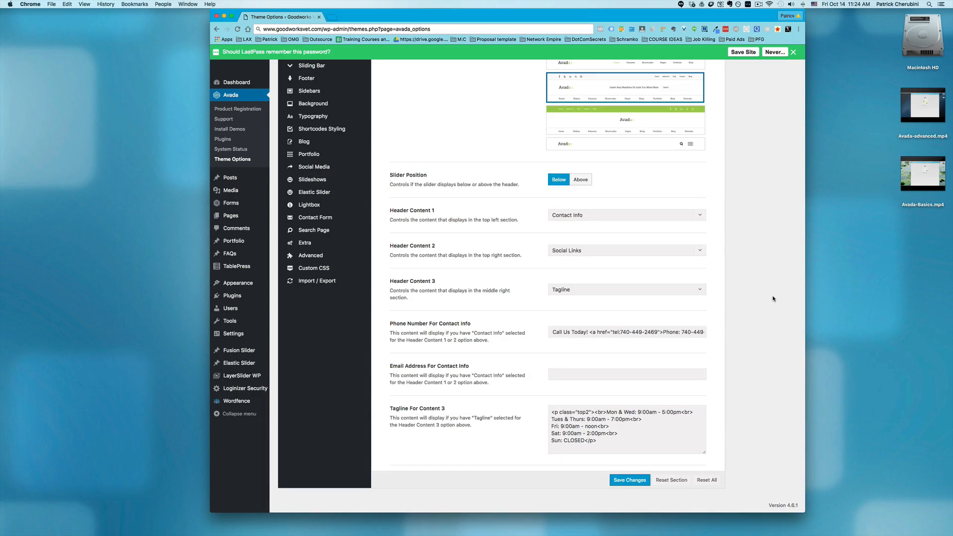
pyautogui.click(694, 215)
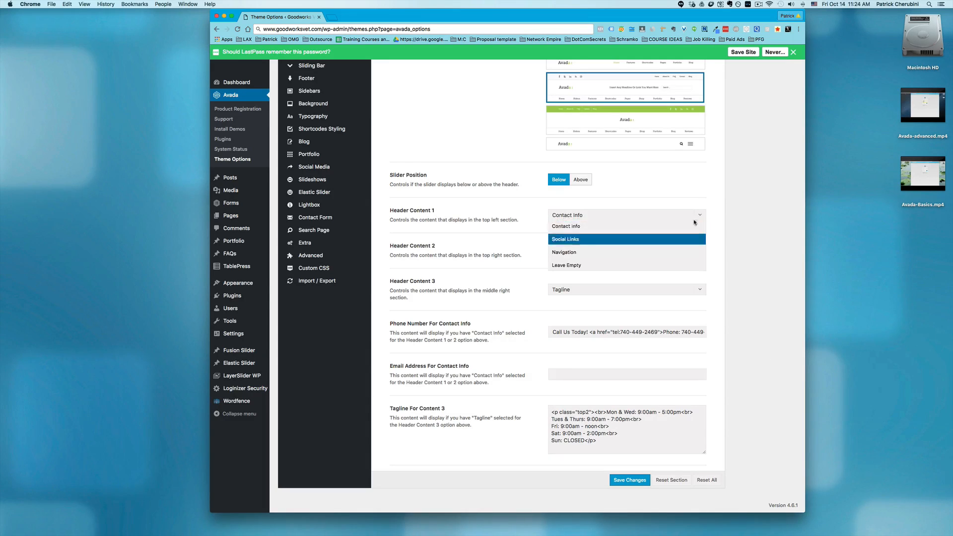
pyautogui.click(753, 194)
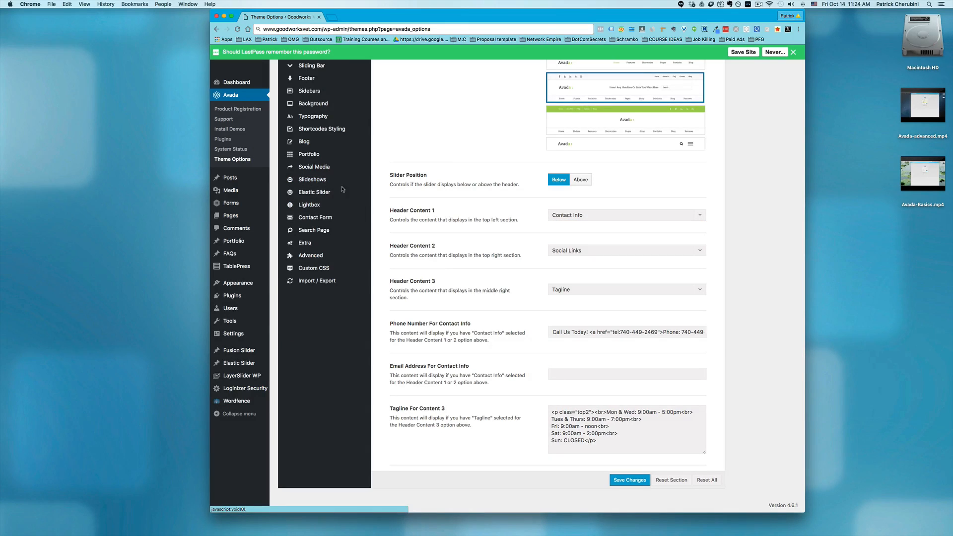
# Dismiss the LastPass prompt about remembering the password
pyautogui.click(793, 52)
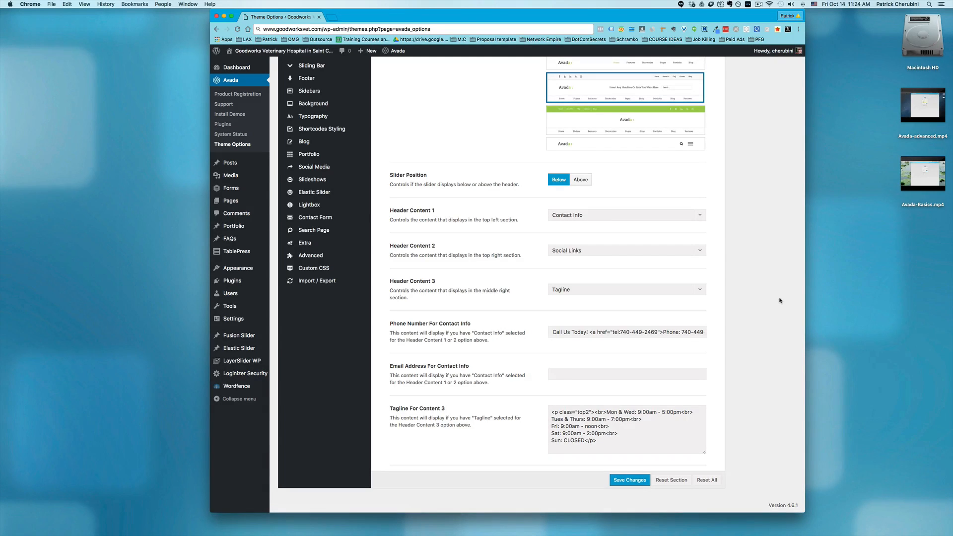
pyautogui.scroll(5, 778, 267)
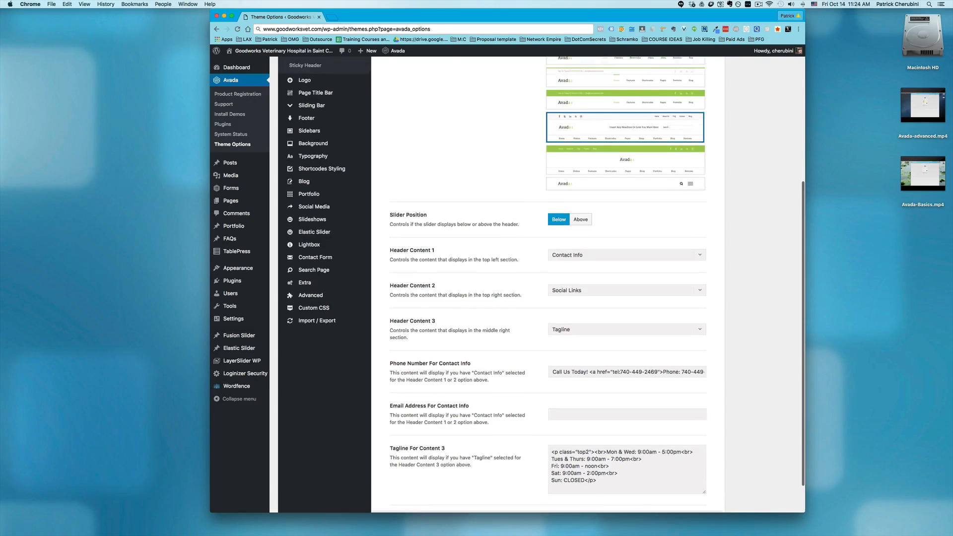
pyautogui.scroll(2, 777, 267)
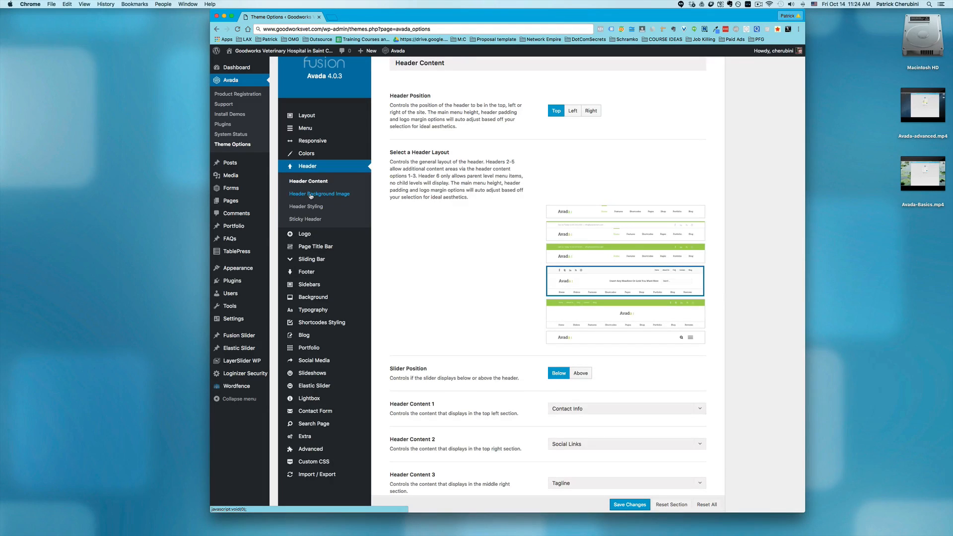
# Review the Header Background Image, Header Styling and Sticky Header options, and open the Logo options
pyautogui.click(311, 194)
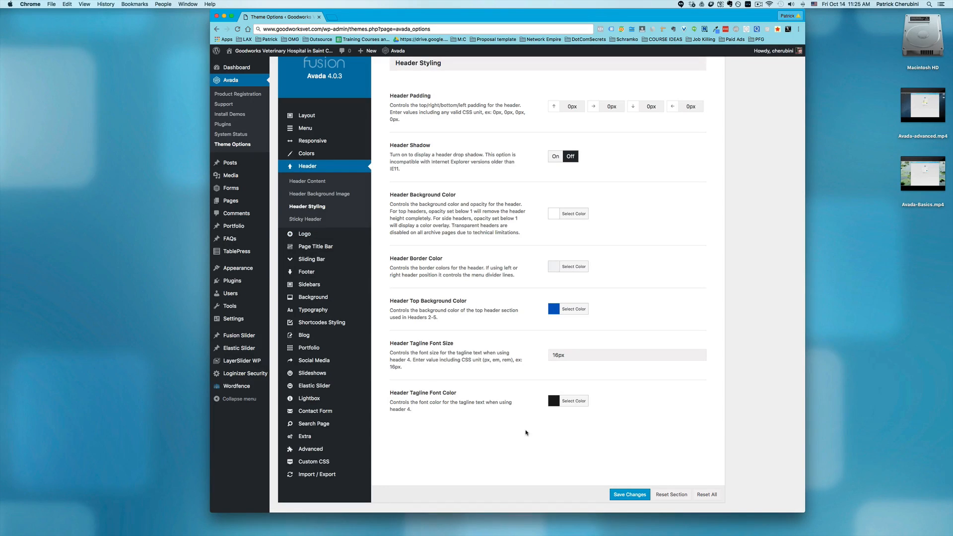
pyautogui.click(300, 220)
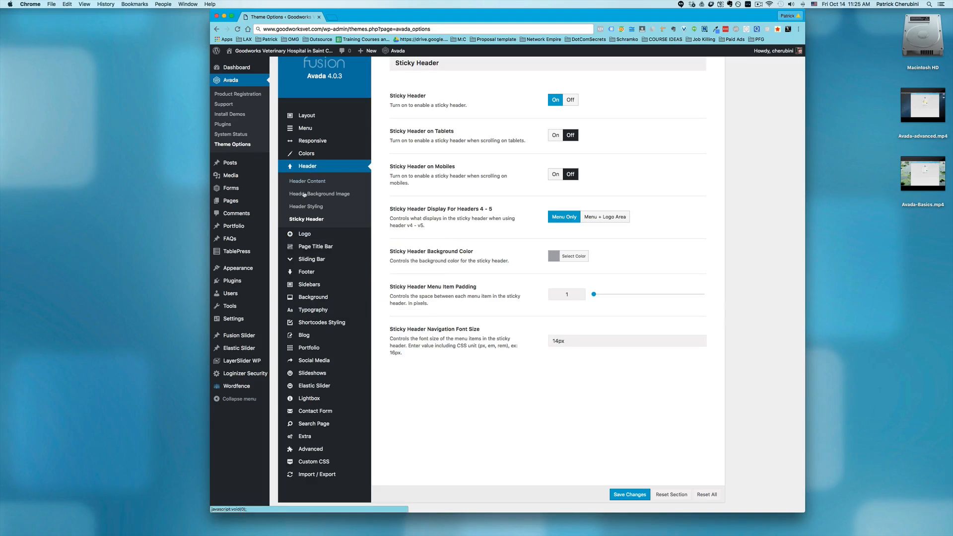
pyautogui.click(305, 234)
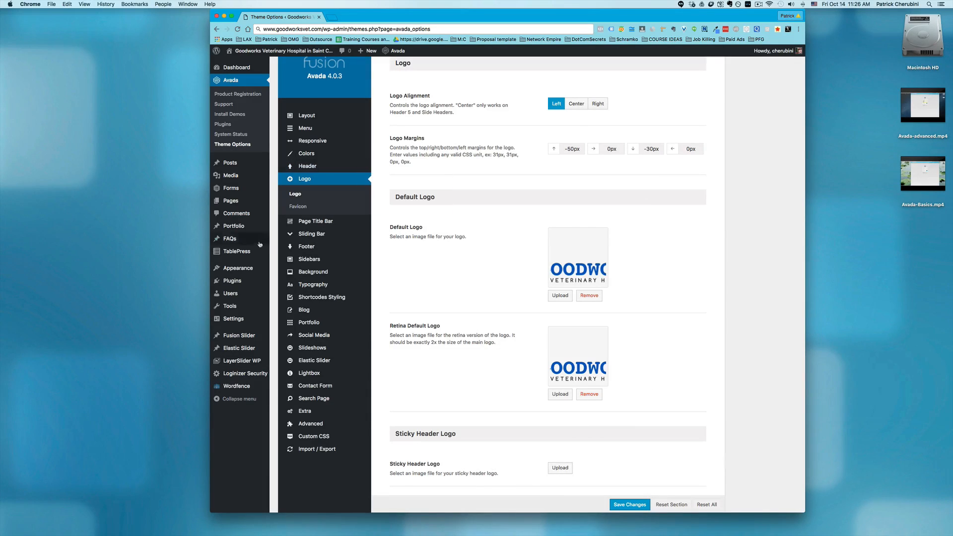
# Review the Favicon options, and look over the Page Title Bar and Breadcrumbs settings
pyautogui.click(298, 208)
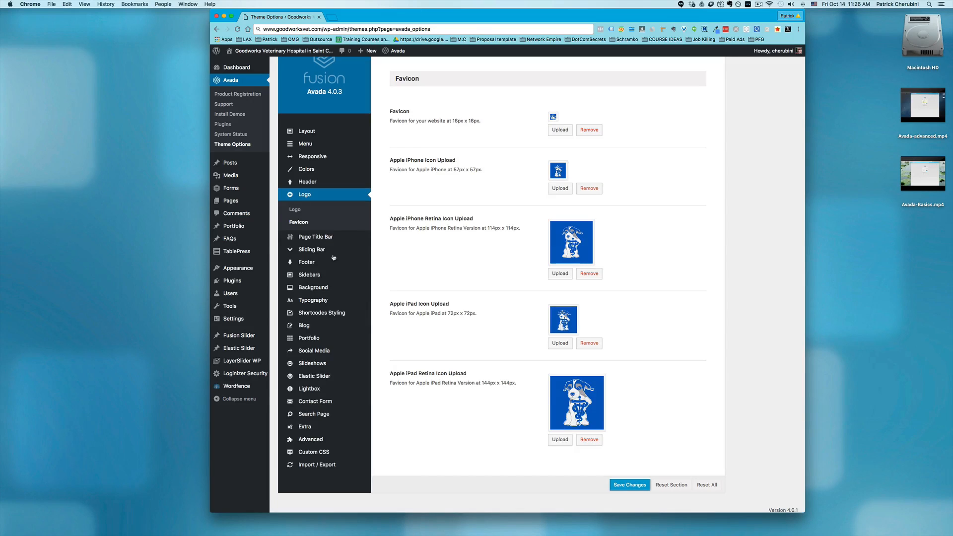
pyautogui.click(314, 237)
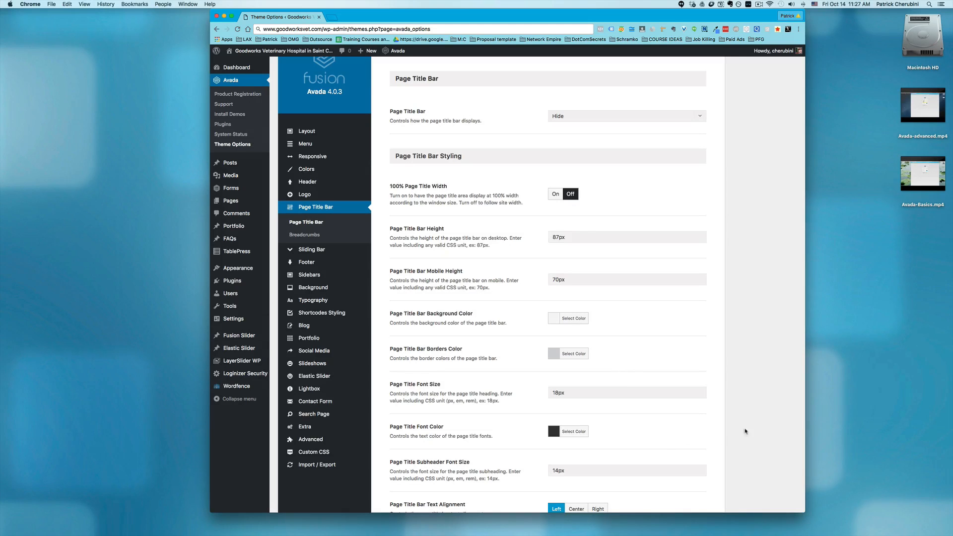
pyautogui.click(300, 235)
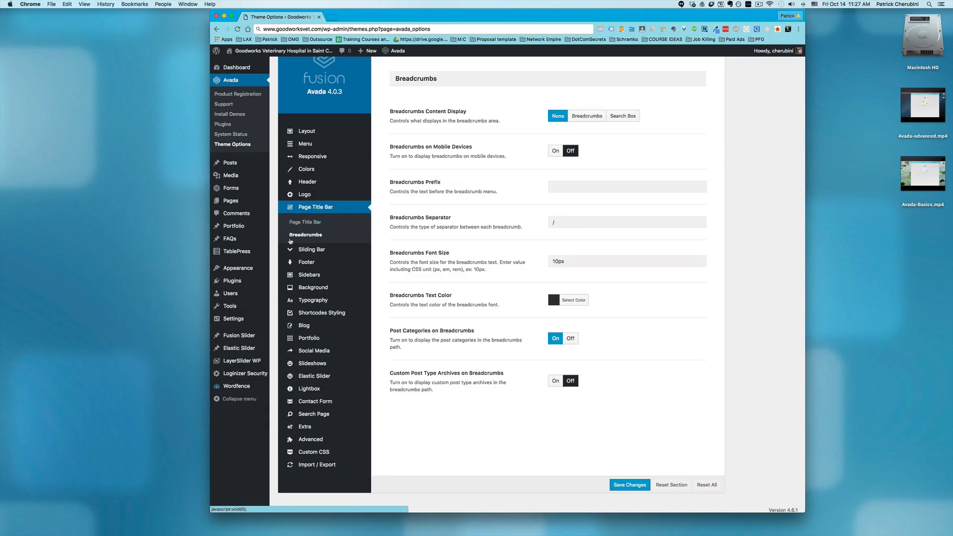
# Open the Sliding Bar options, turn on Sliding Bar on Desktops to examine its settings, and turn it back off
pyautogui.click(310, 252)
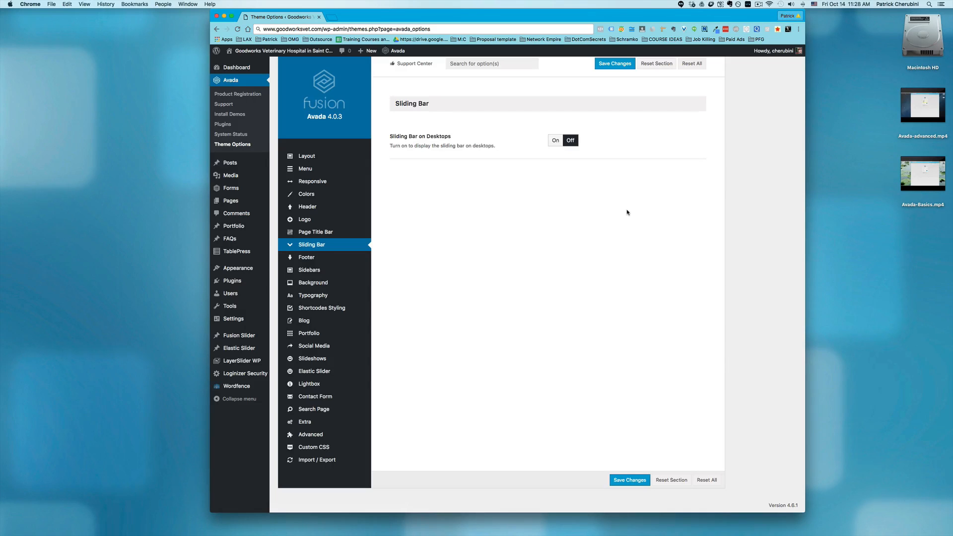
pyautogui.click(554, 141)
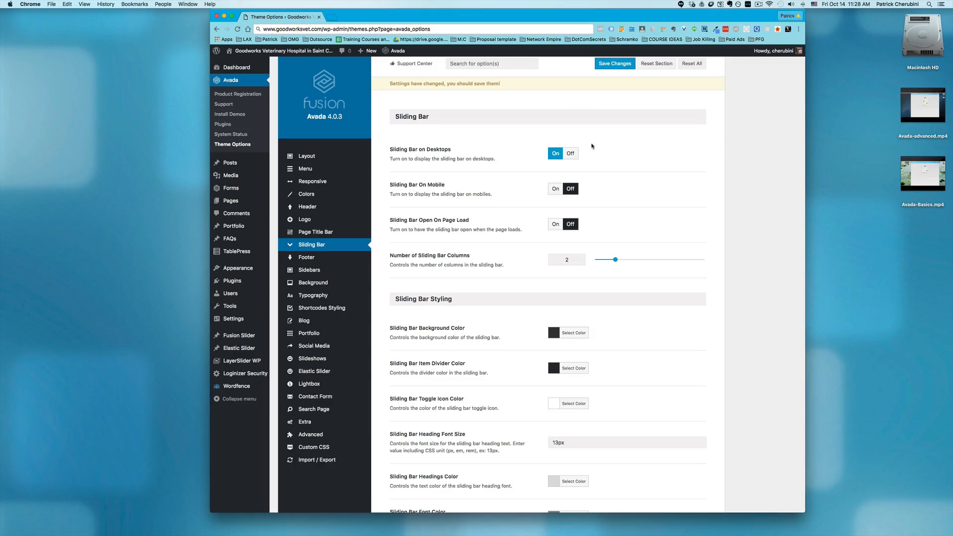
pyautogui.click(570, 154)
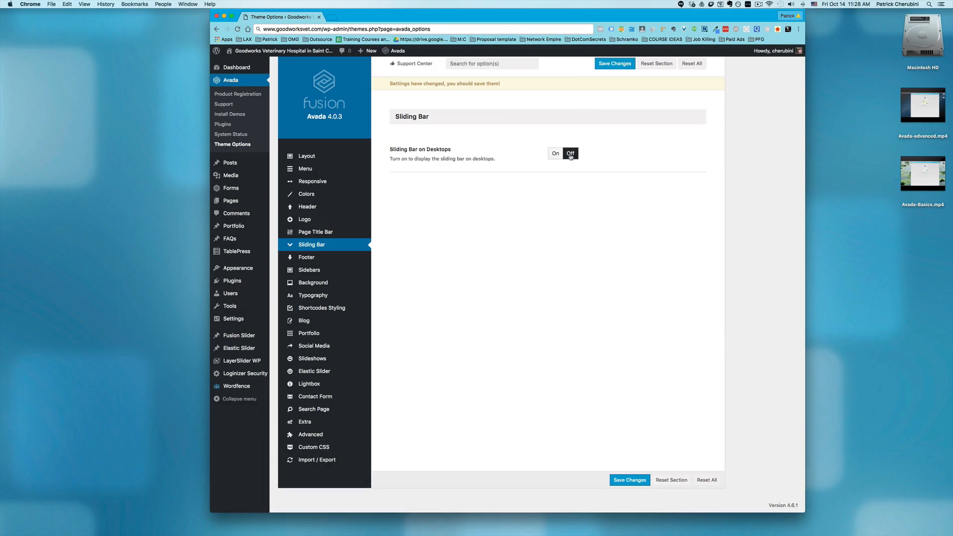
# Review the Footer Content, Footer Background Image and Footer Styling options
pyautogui.moveTo(321, 212)
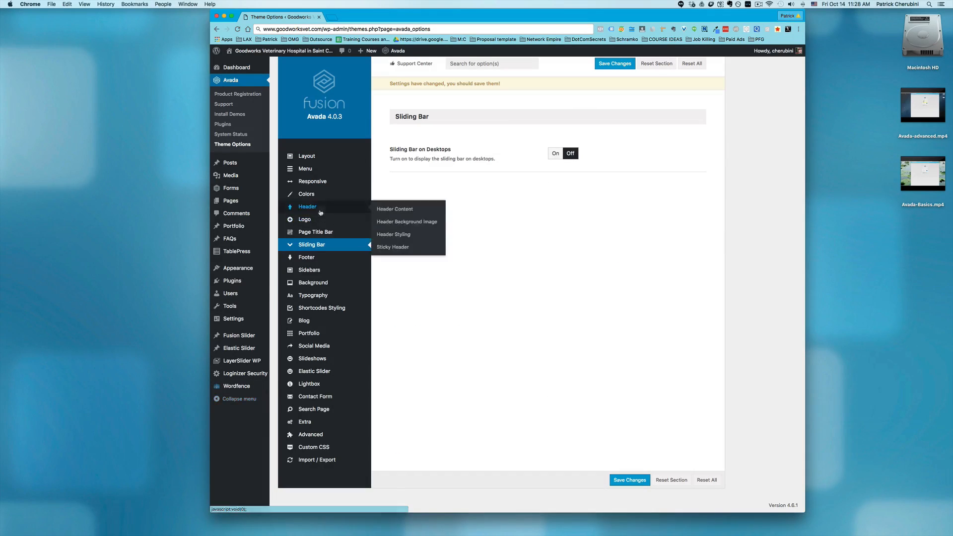
pyautogui.click(308, 258)
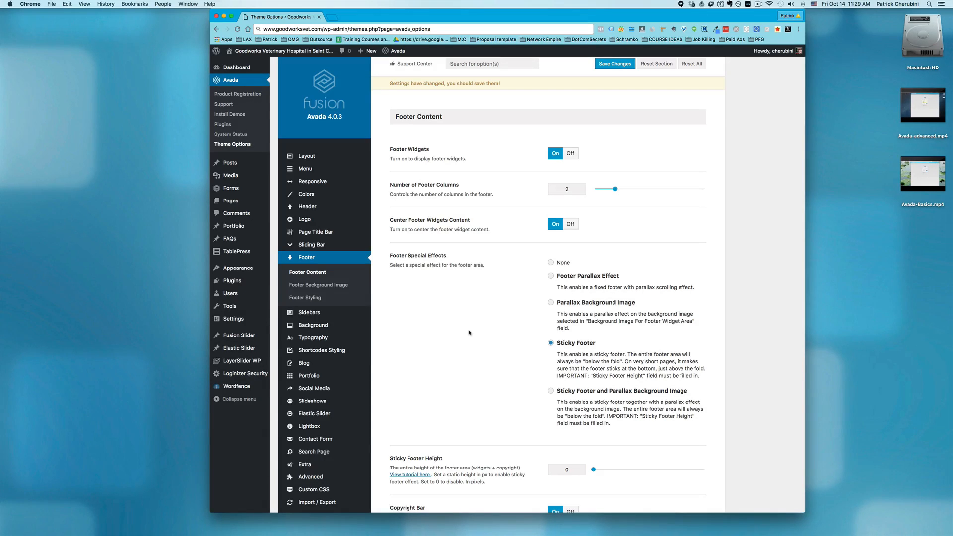
pyautogui.click(319, 287)
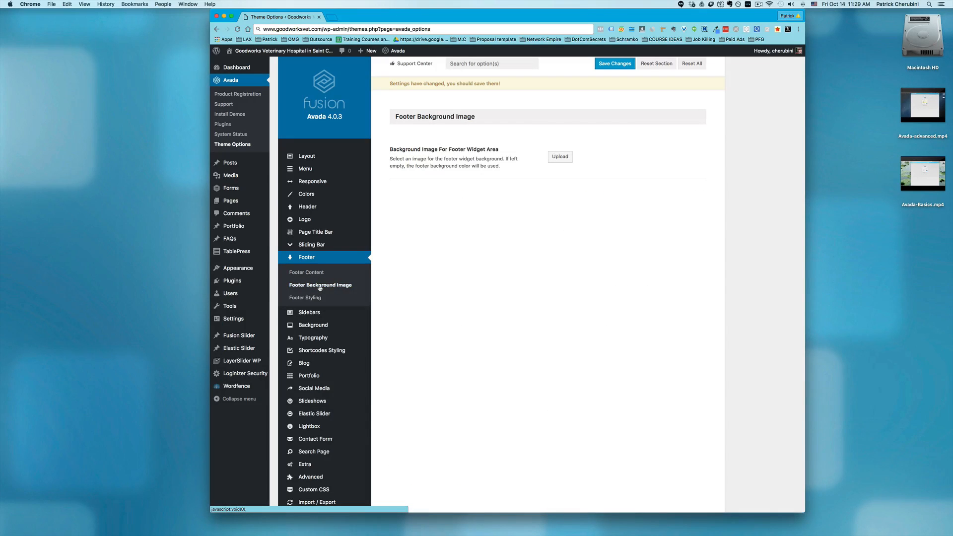
pyautogui.click(312, 296)
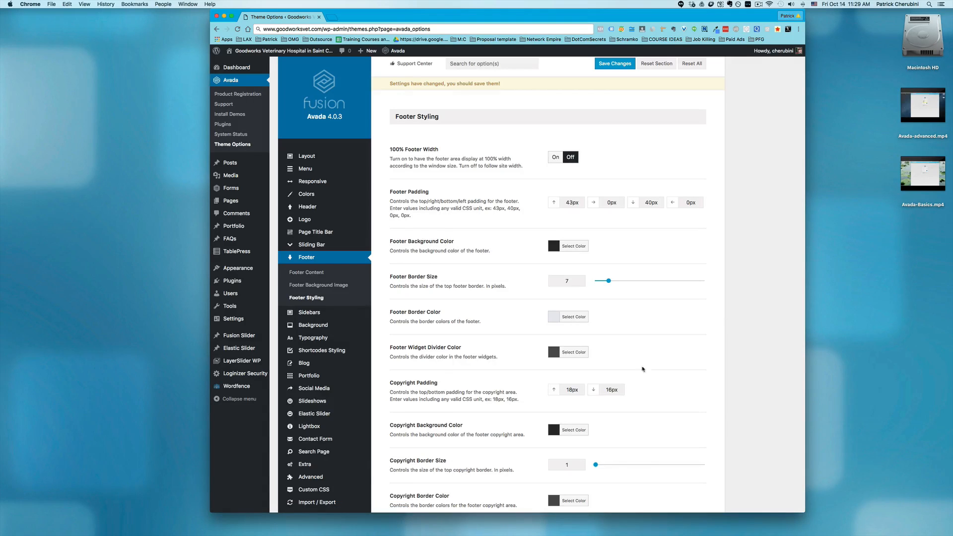
# Review the Main Content Background and Boxed Mode Background options
pyautogui.moveTo(300, 314)
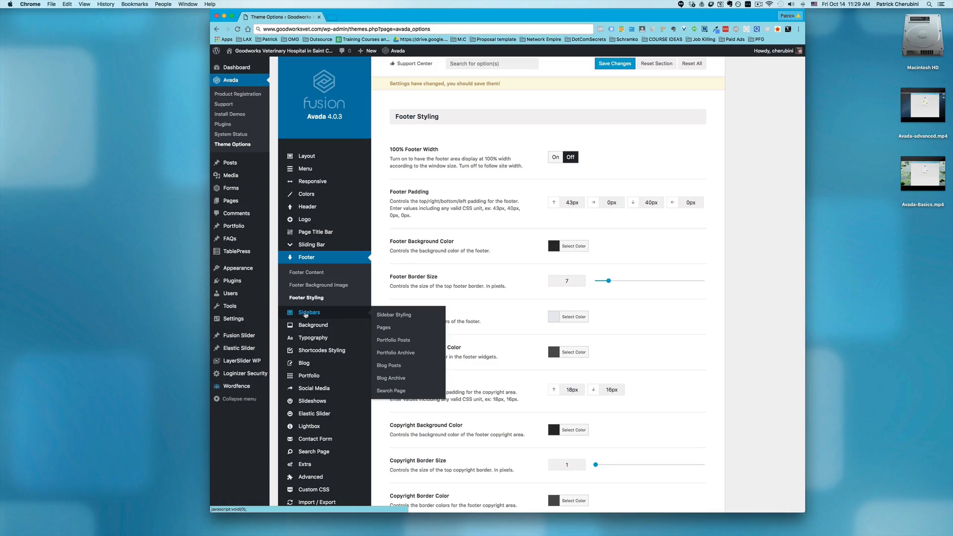
pyautogui.moveTo(312, 328)
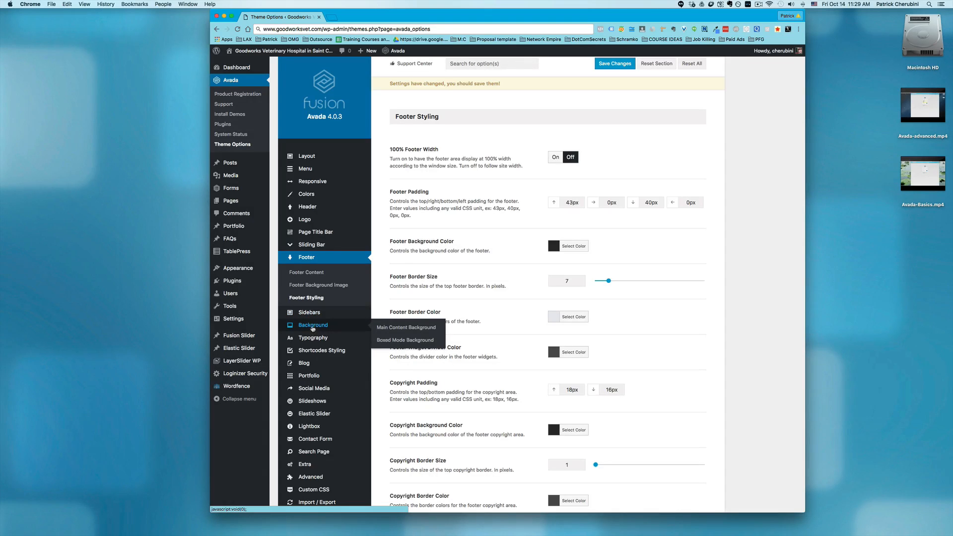
pyautogui.click(313, 325)
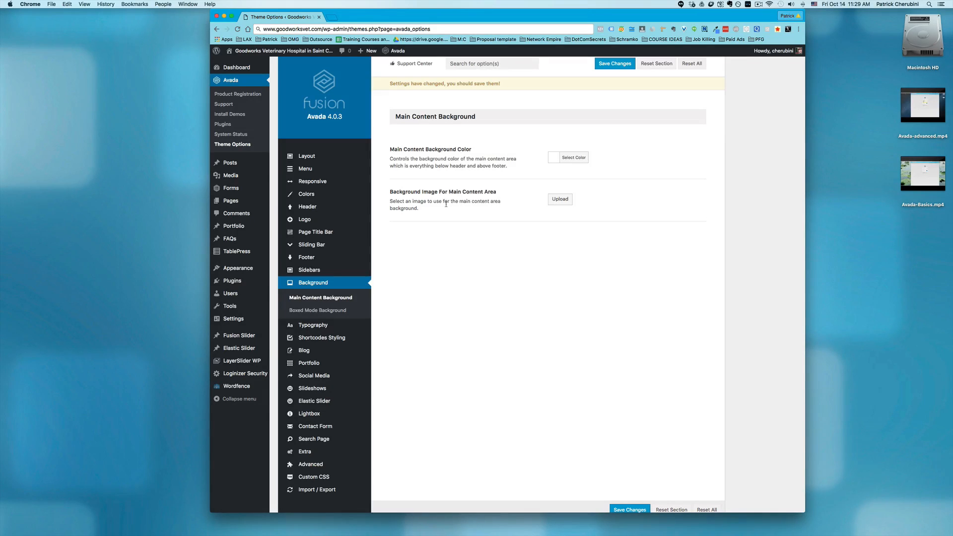
pyautogui.click(336, 310)
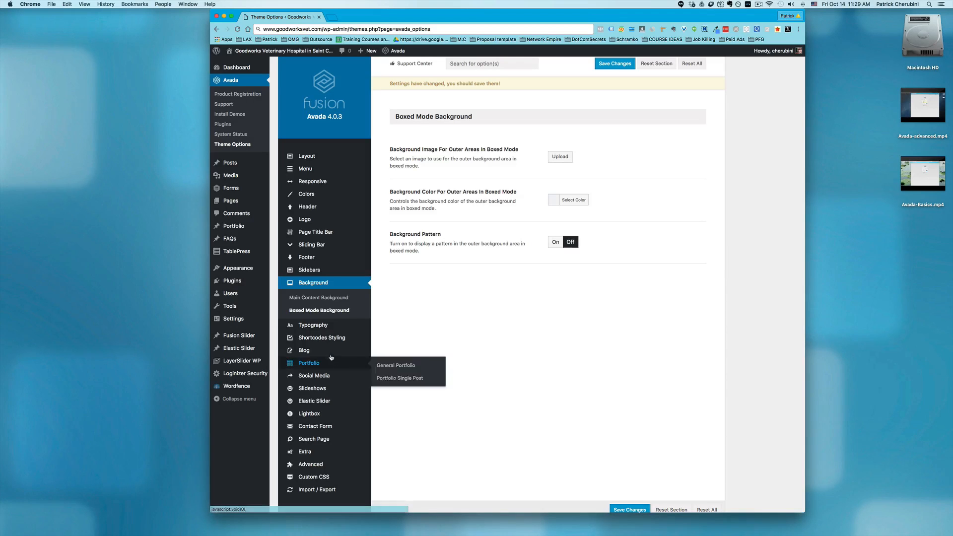
# Examine the Body Typography settings, the H1 to H6 and post title settings in Headers Typography, and the Custom Fonts upload options
pyautogui.click(315, 326)
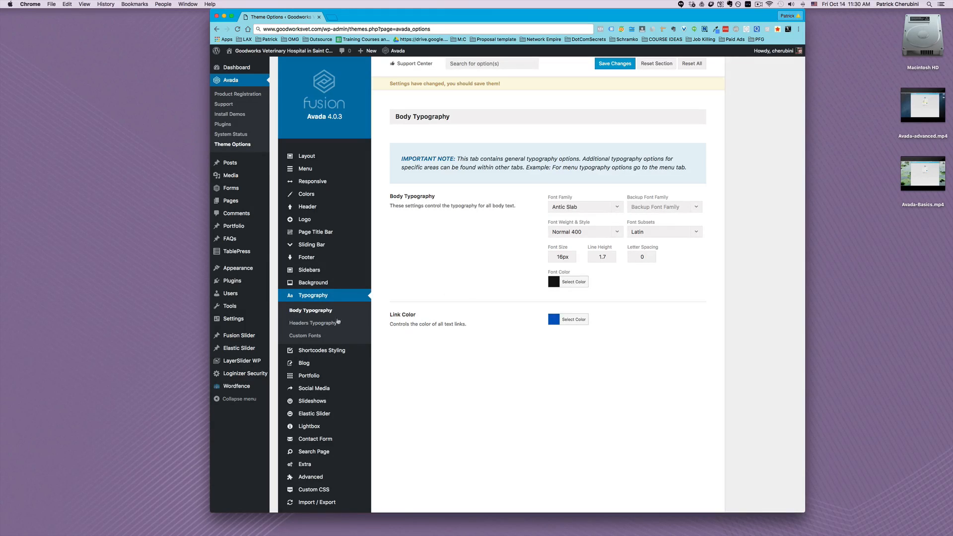
pyautogui.click(290, 324)
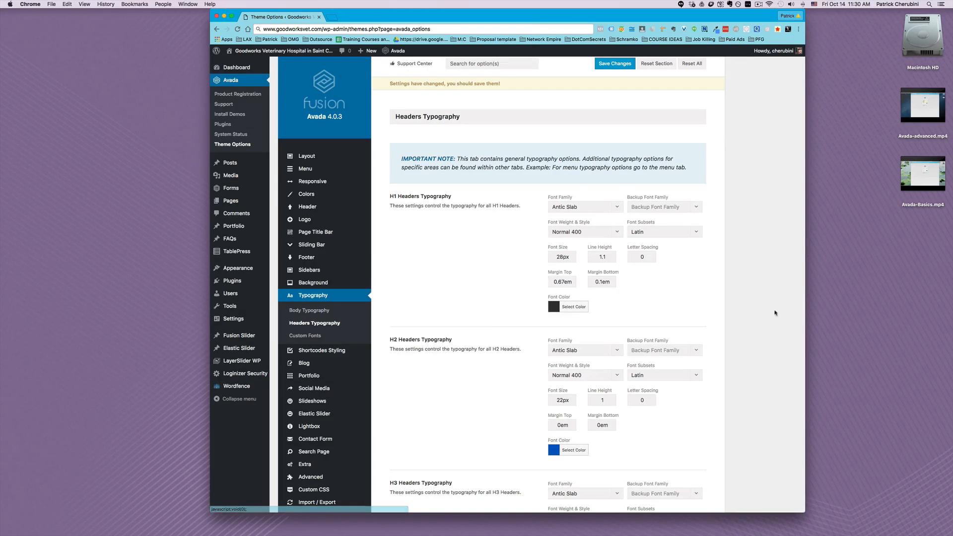
pyautogui.scroll(-5, 787, 309)
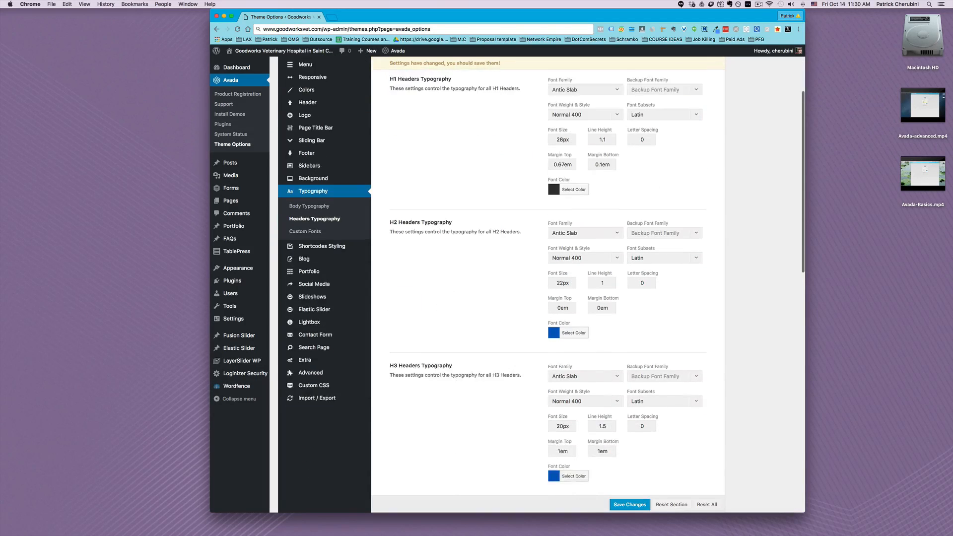
pyautogui.scroll(-8, 541, 285)
pyautogui.scroll(-7, 541, 285)
pyautogui.scroll(-6, 541, 284)
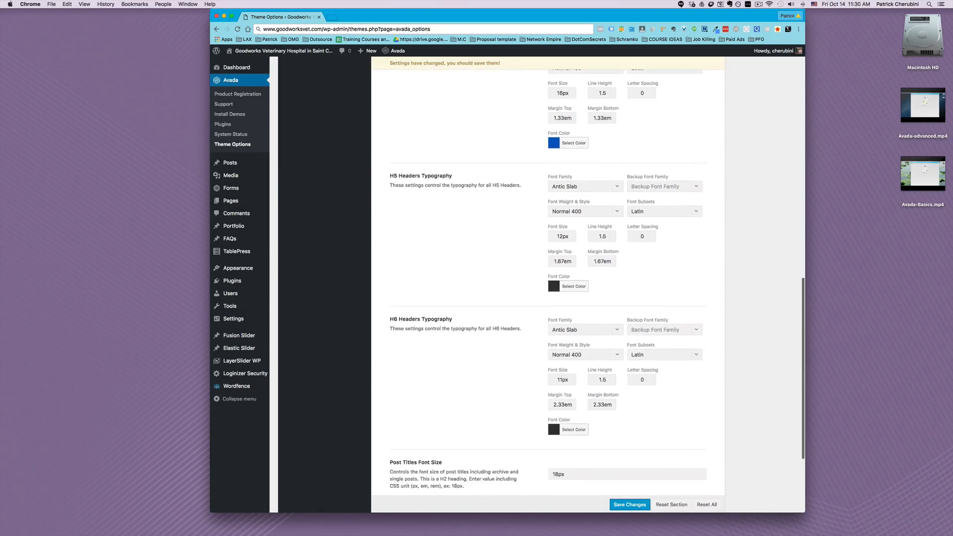
pyautogui.scroll(-5, 541, 284)
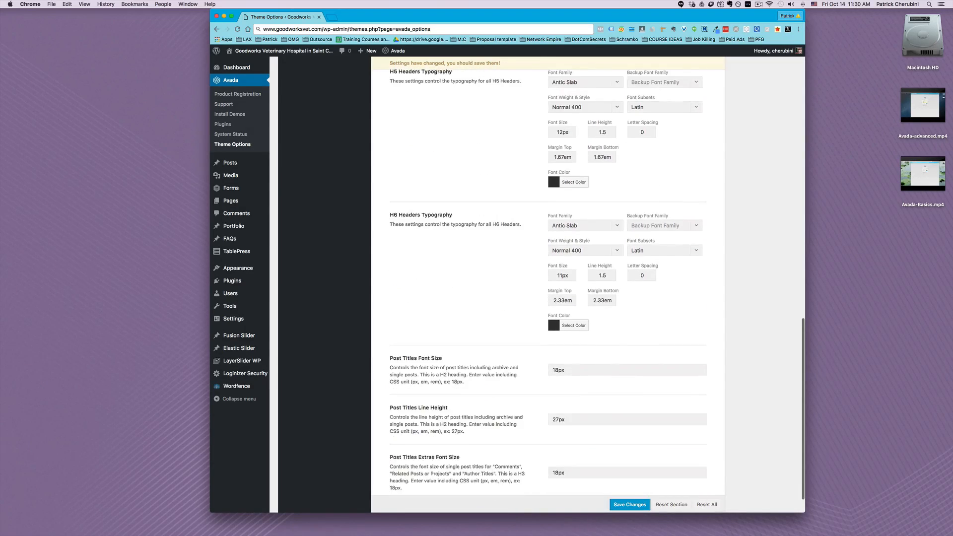
pyautogui.scroll(-1, 541, 285)
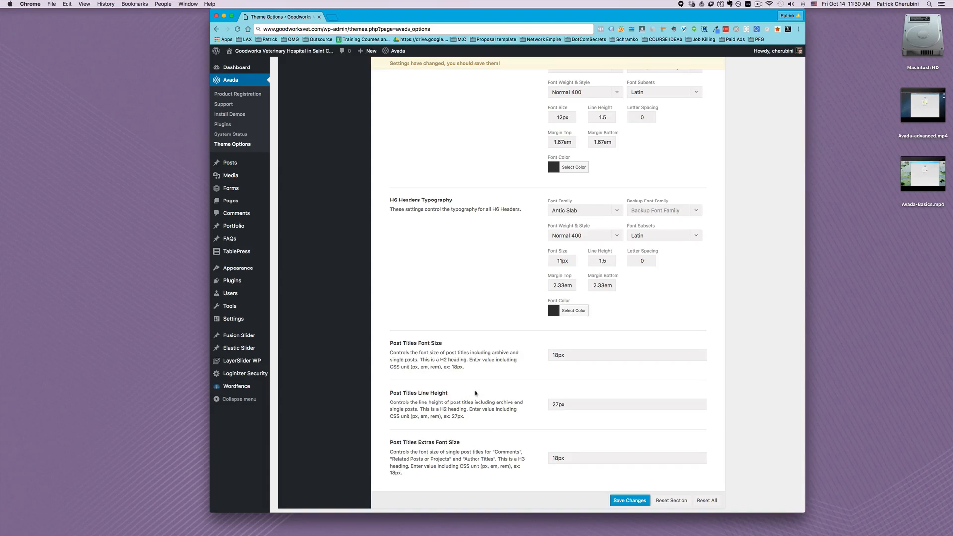
pyautogui.scroll(5, 475, 393)
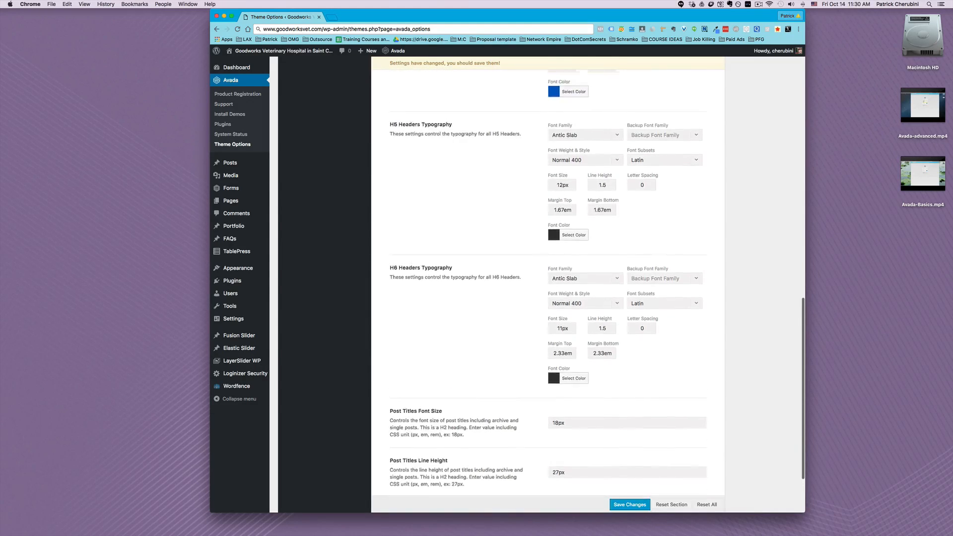
pyautogui.scroll(9, 548, 291)
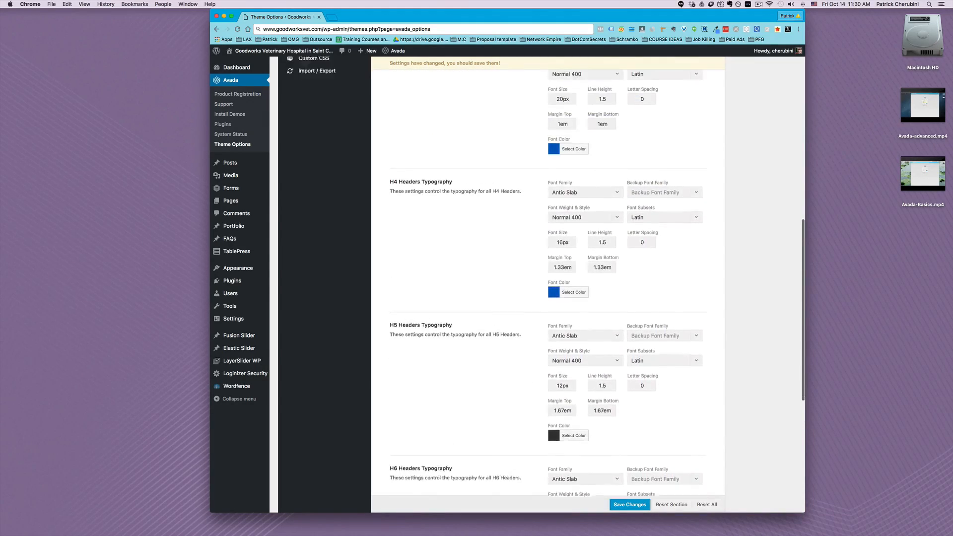
pyautogui.scroll(9, 547, 291)
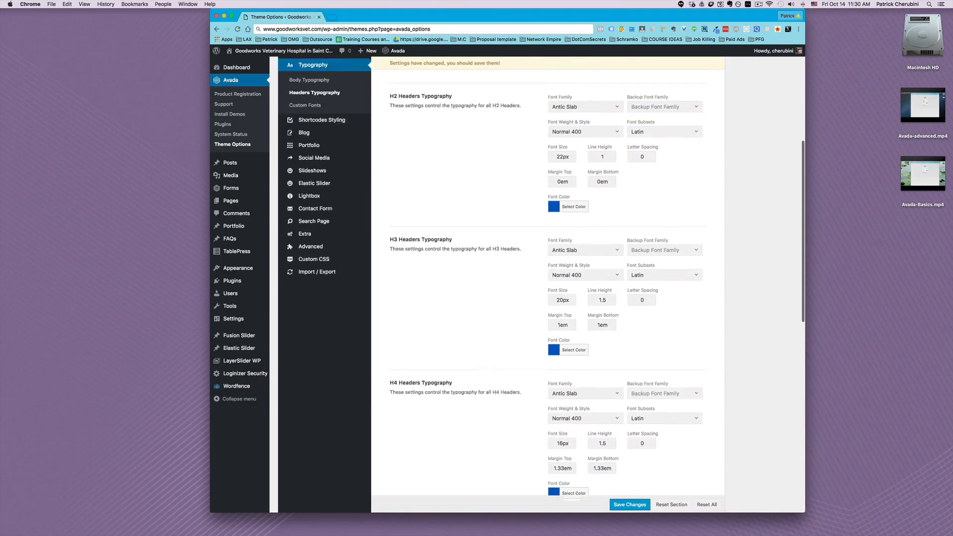
pyautogui.scroll(3, 547, 291)
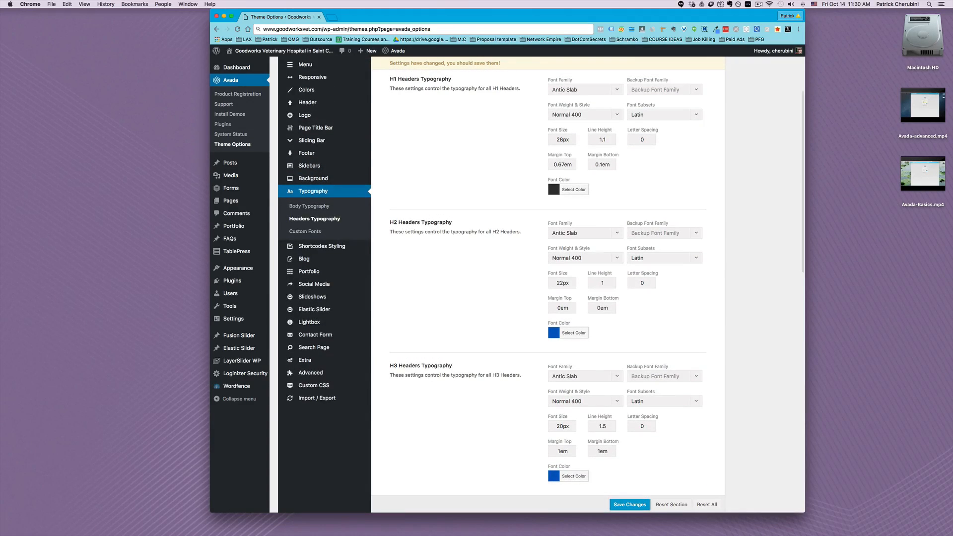
pyautogui.click(306, 232)
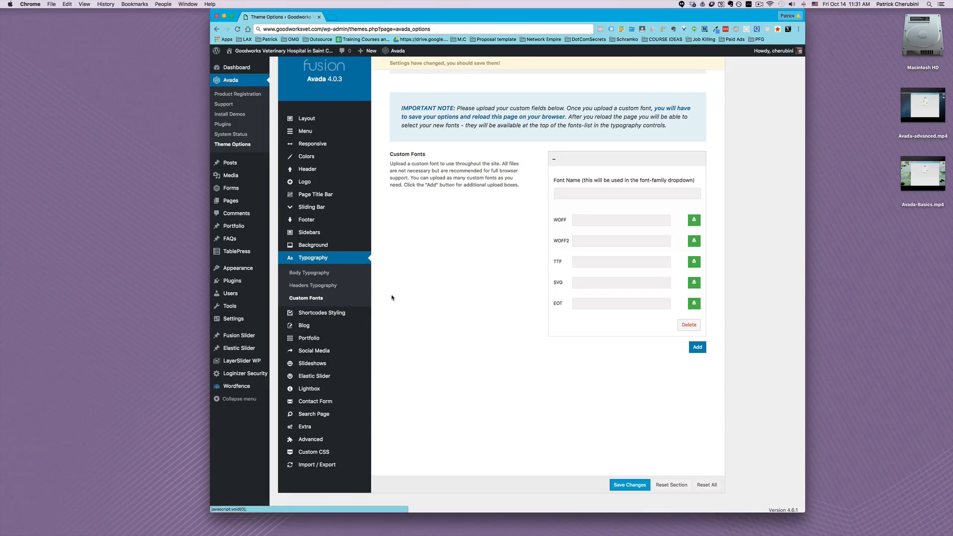
# Open the Shortcodes Styling options and expand the Checklist Shortcode settings to examine them
pyautogui.click(330, 314)
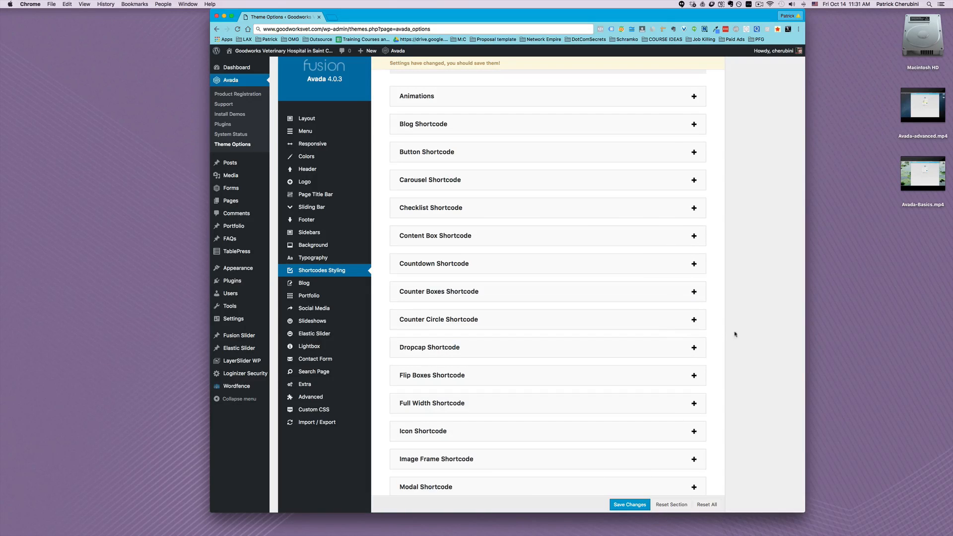
pyautogui.click(692, 208)
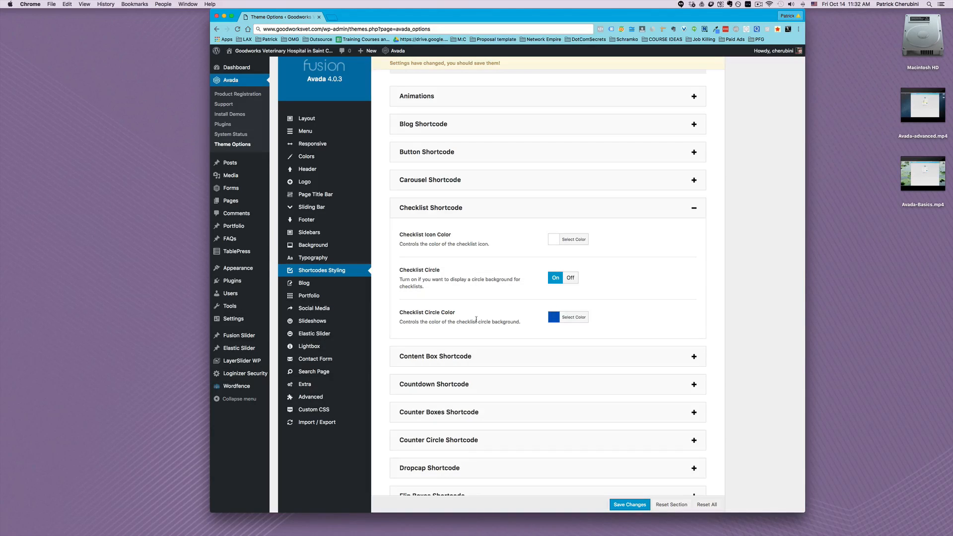
# Review the General Blog options, including the available Blog Layout choices, and the Blog Single Post options
pyautogui.moveTo(312, 284)
pyautogui.click(303, 283)
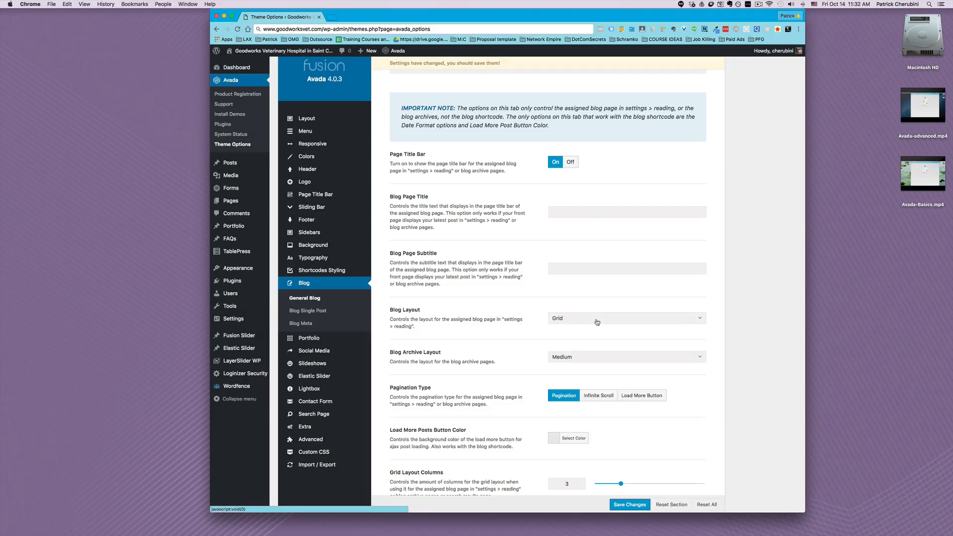
pyautogui.click(597, 321)
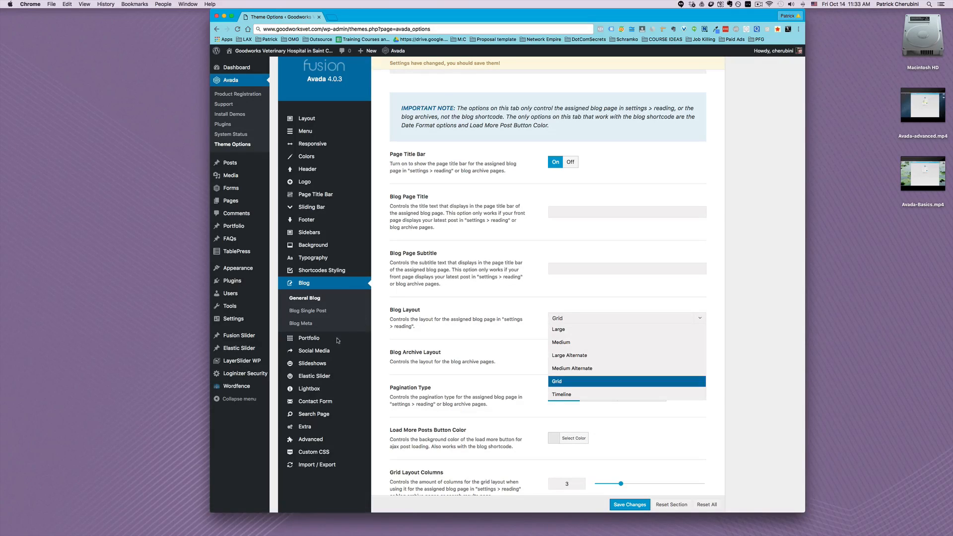
pyautogui.click(311, 312)
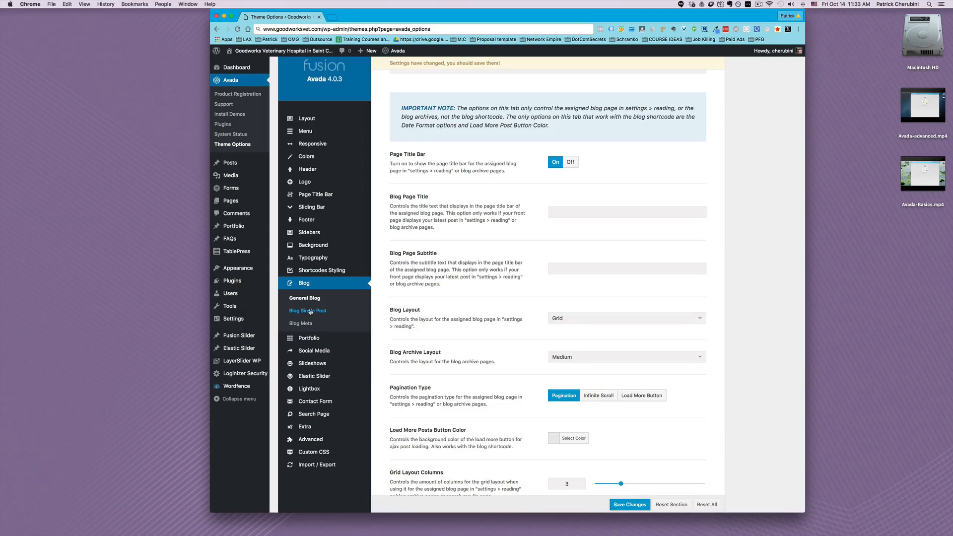
pyautogui.click(310, 311)
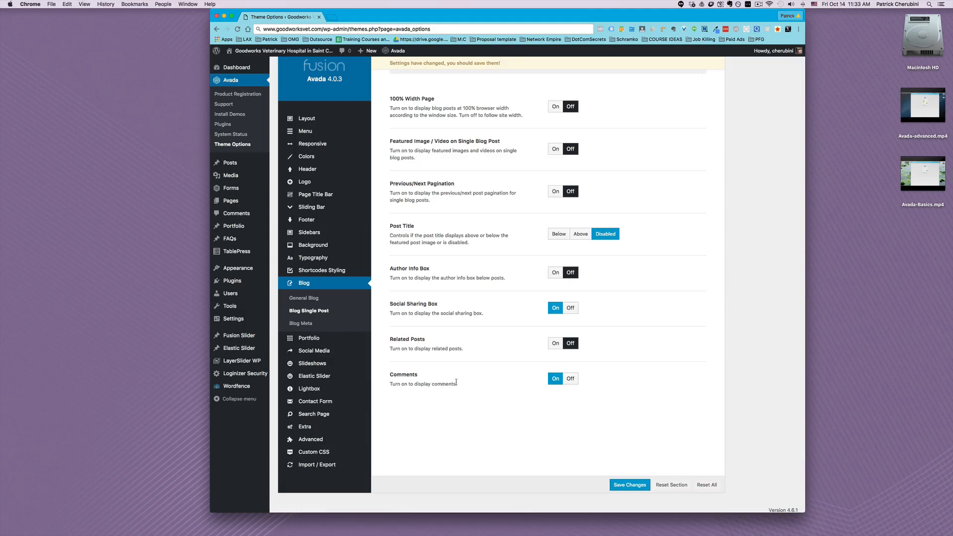
# Review the General Portfolio options, and examine the Social Media Icons and Header Social Icons settings
pyautogui.moveTo(300, 342)
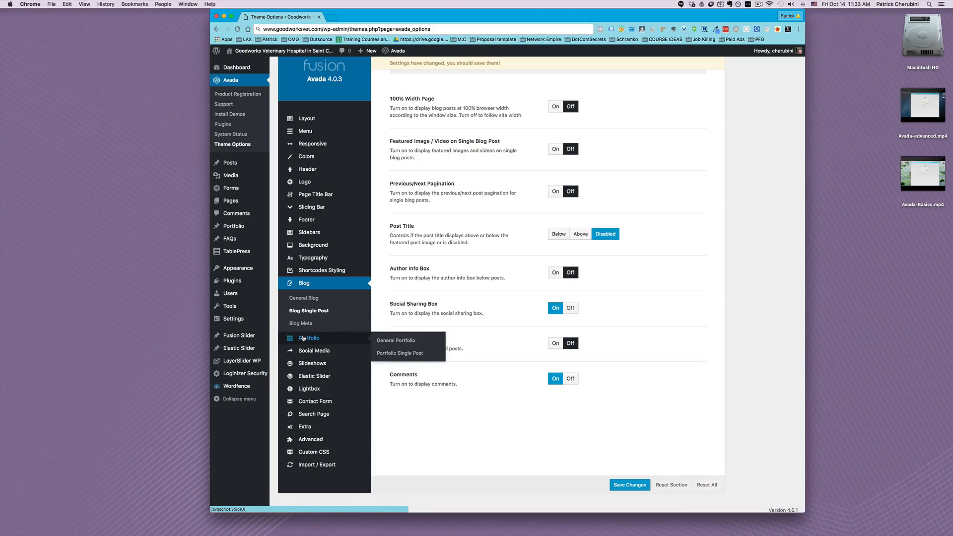
pyautogui.click(303, 338)
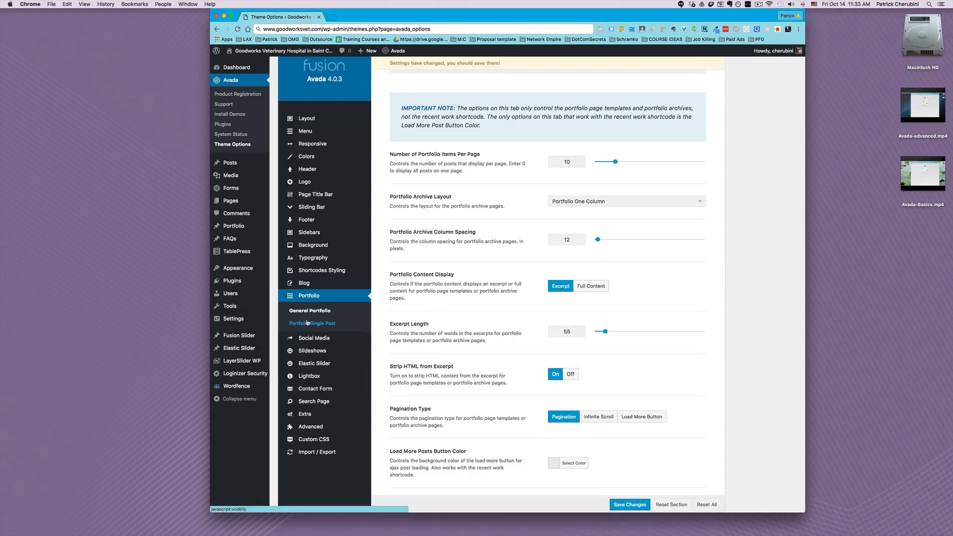
pyautogui.click(301, 340)
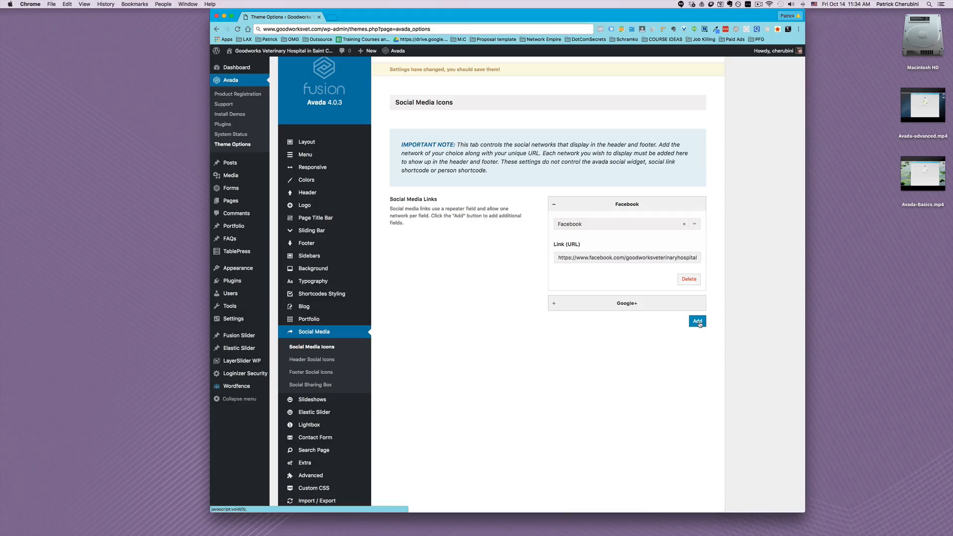
pyautogui.click(327, 358)
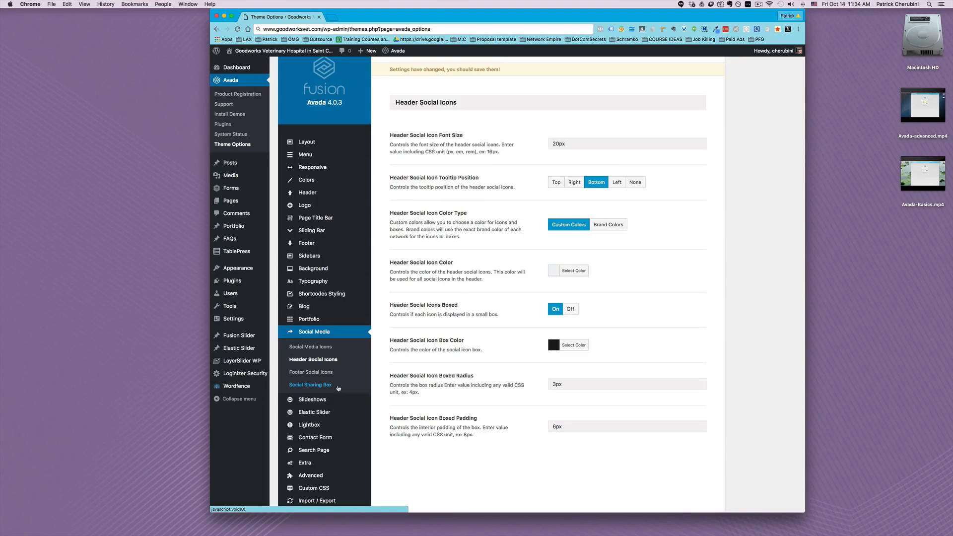
# Review the Slideshows, Elastic Slider, Lightbox and Contact Form options
pyautogui.click(313, 402)
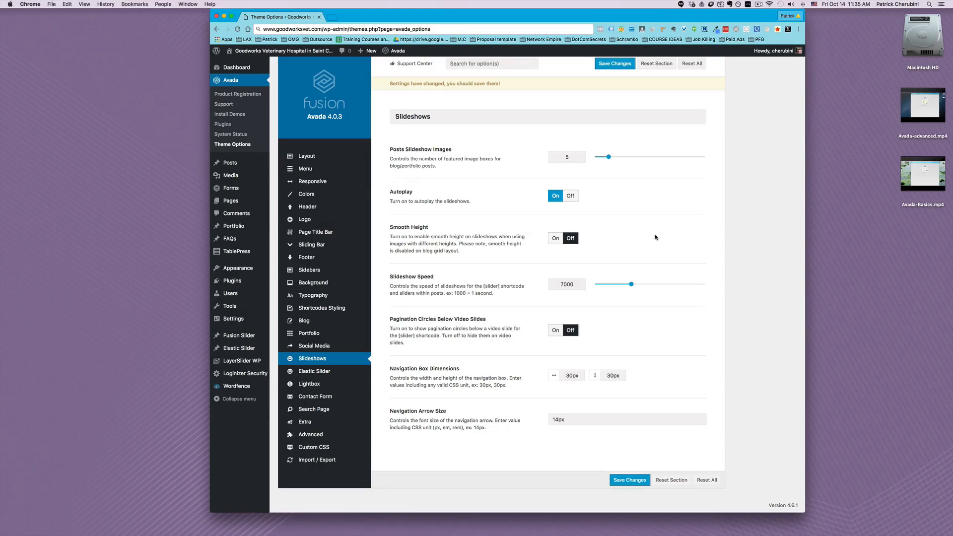
pyautogui.click(307, 371)
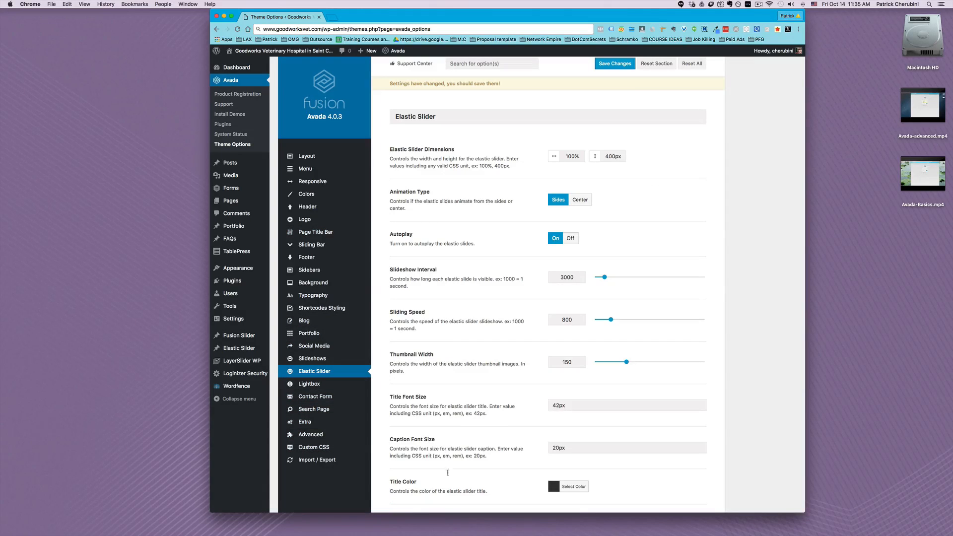
pyautogui.click(312, 385)
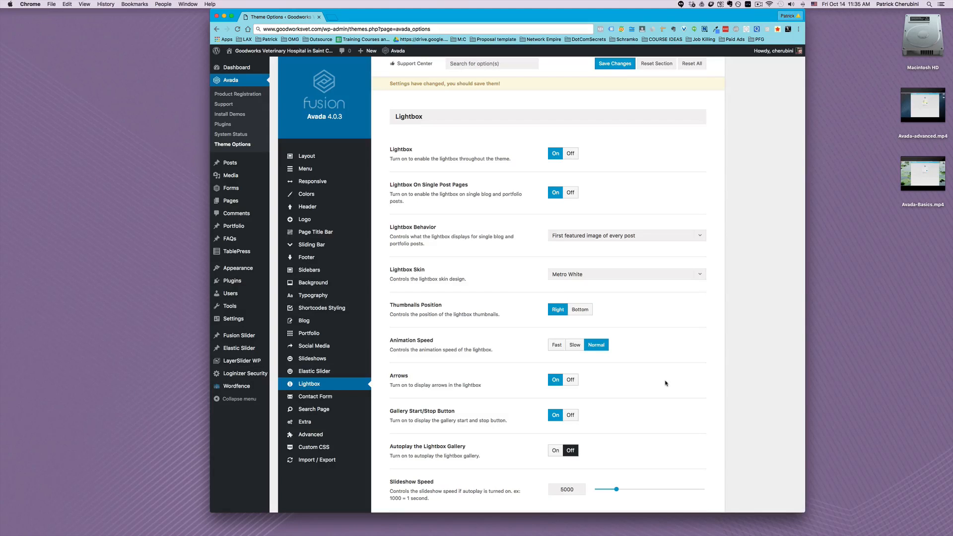
pyautogui.click(301, 397)
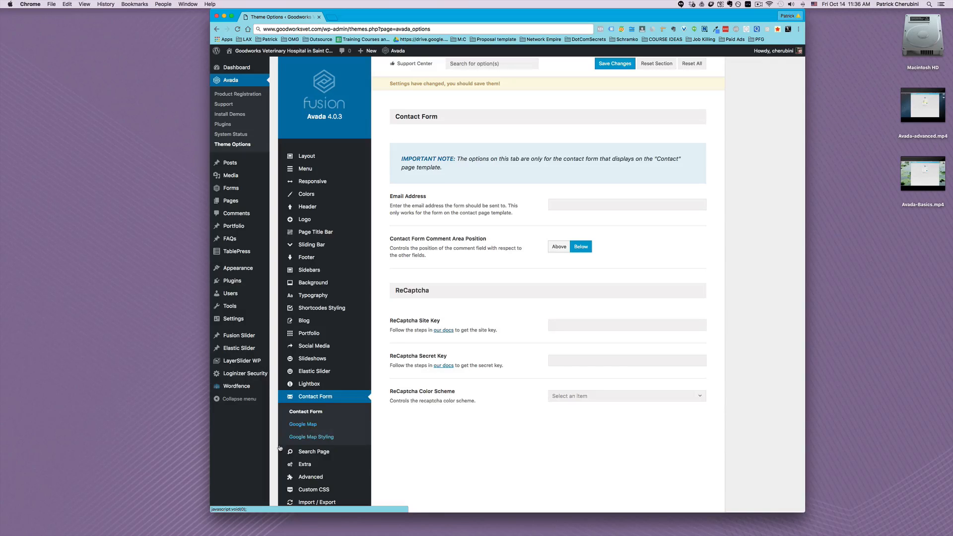
# Review the Search Page options, including the available Search Results Layout choices
pyautogui.click(315, 452)
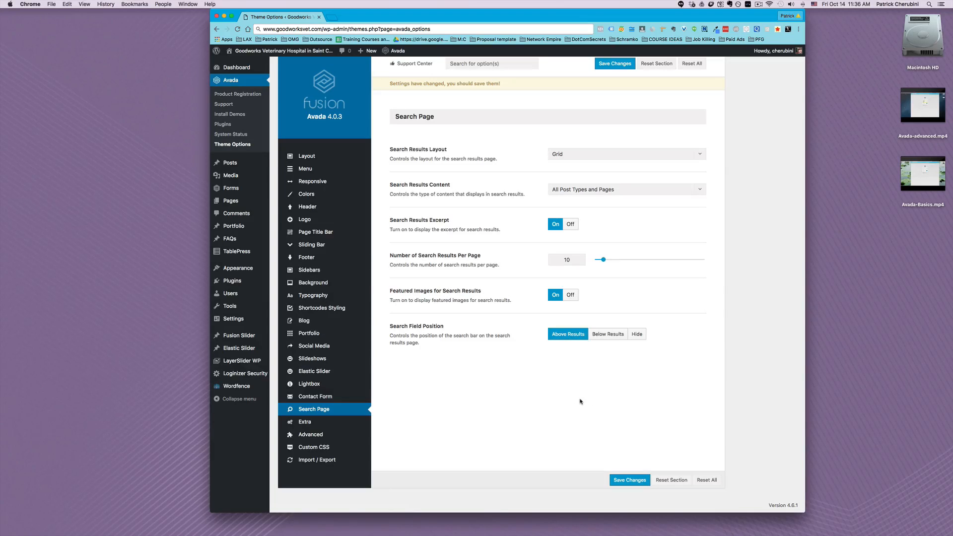
pyautogui.click(575, 159)
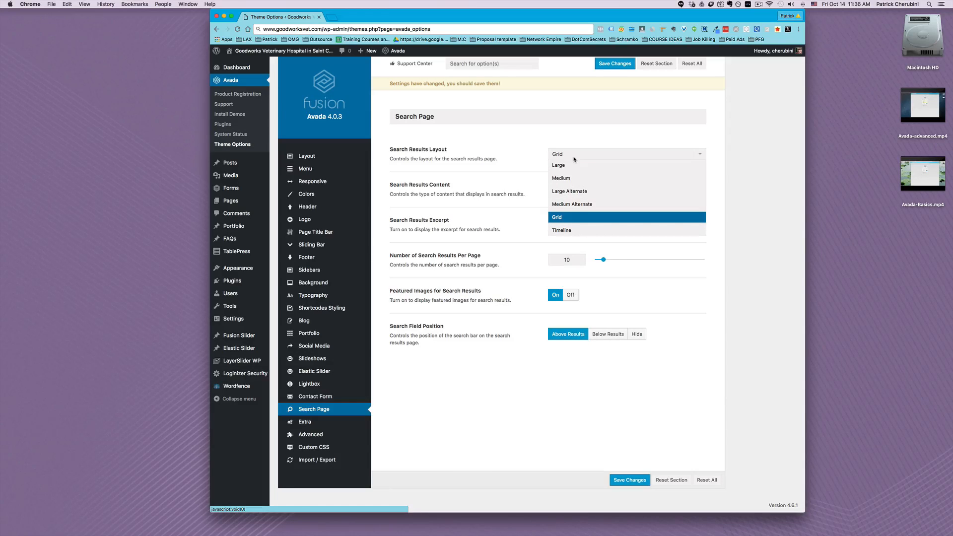
pyautogui.click(486, 143)
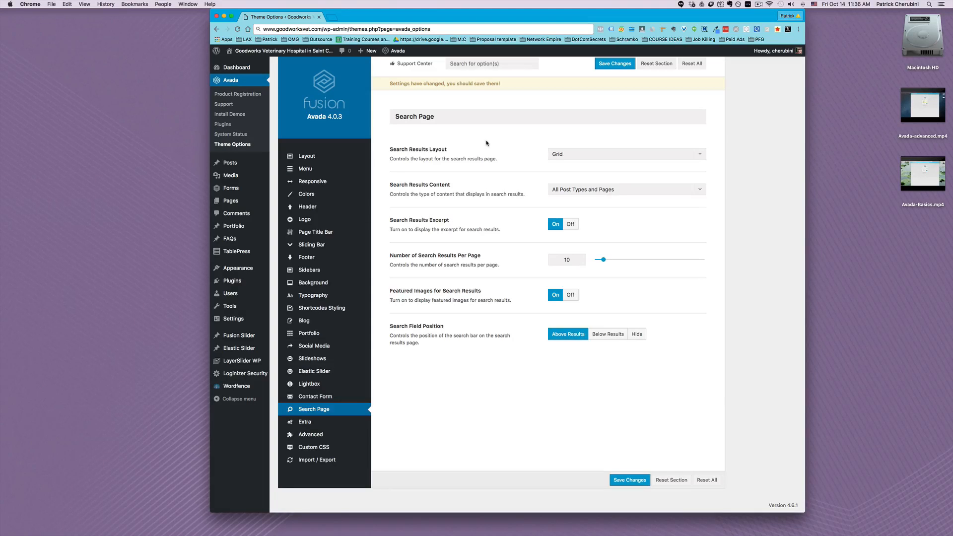
# Examine the Extra options: Miscellaneous, Related Posts / Projects, Forms Styling and Featured Image Rollover
pyautogui.click(304, 422)
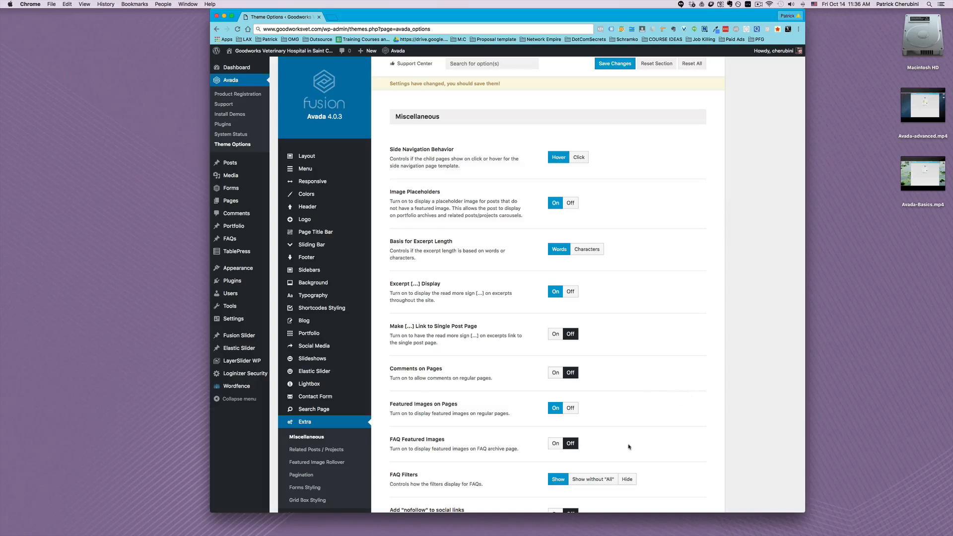
pyautogui.scroll(-1, 767, 370)
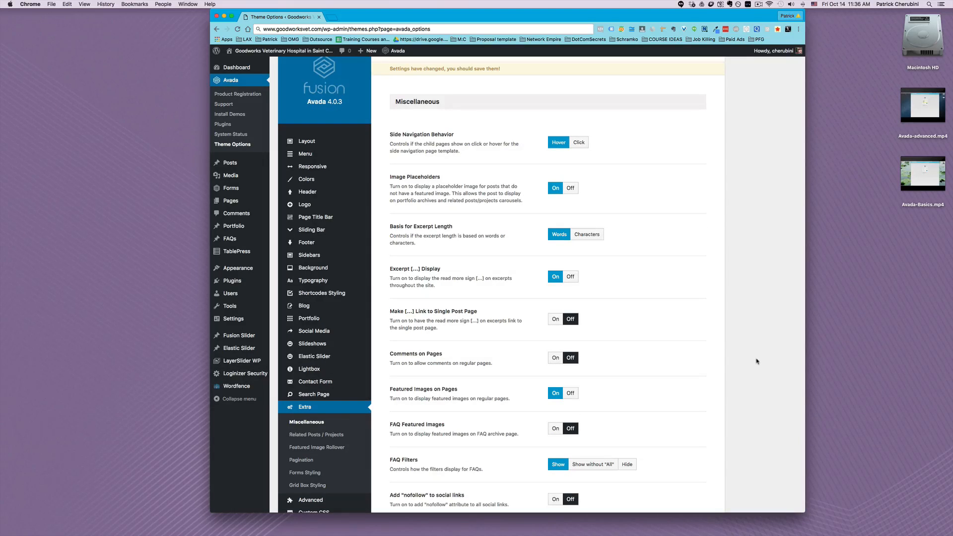
pyautogui.scroll(-5, 758, 368)
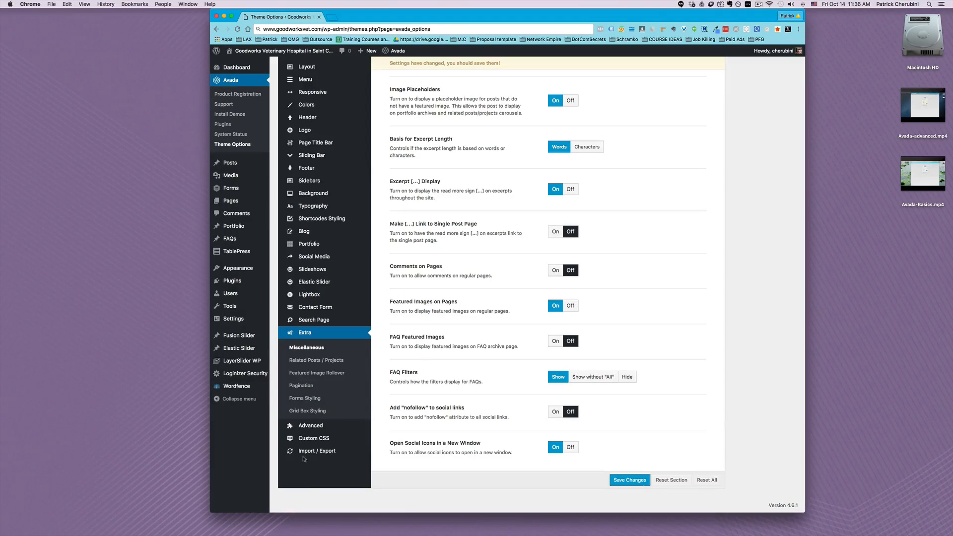
pyautogui.click(301, 363)
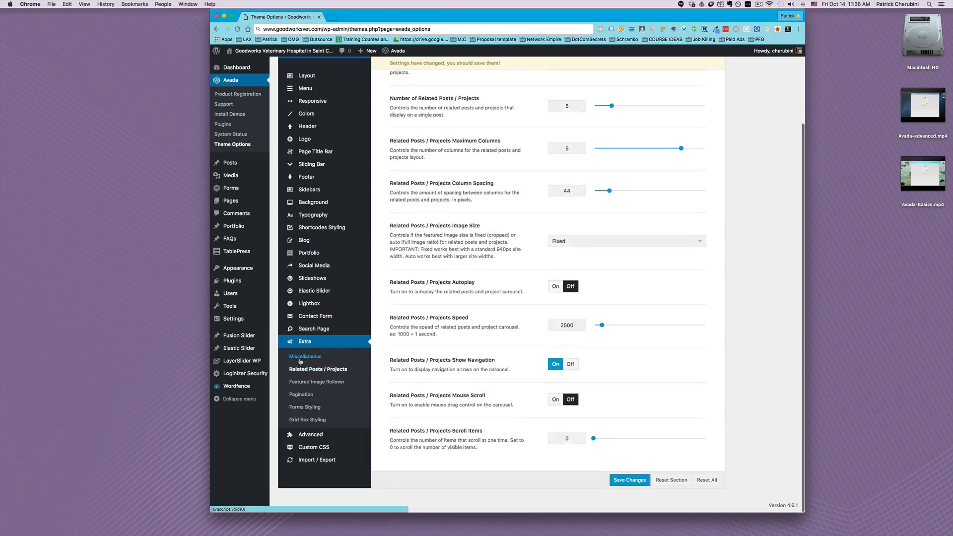
pyautogui.click(304, 408)
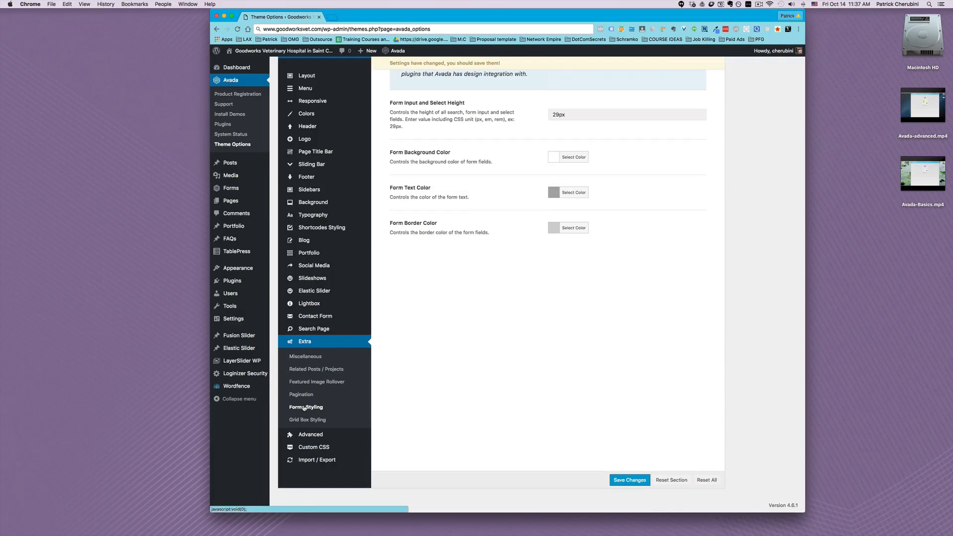
pyautogui.click(346, 382)
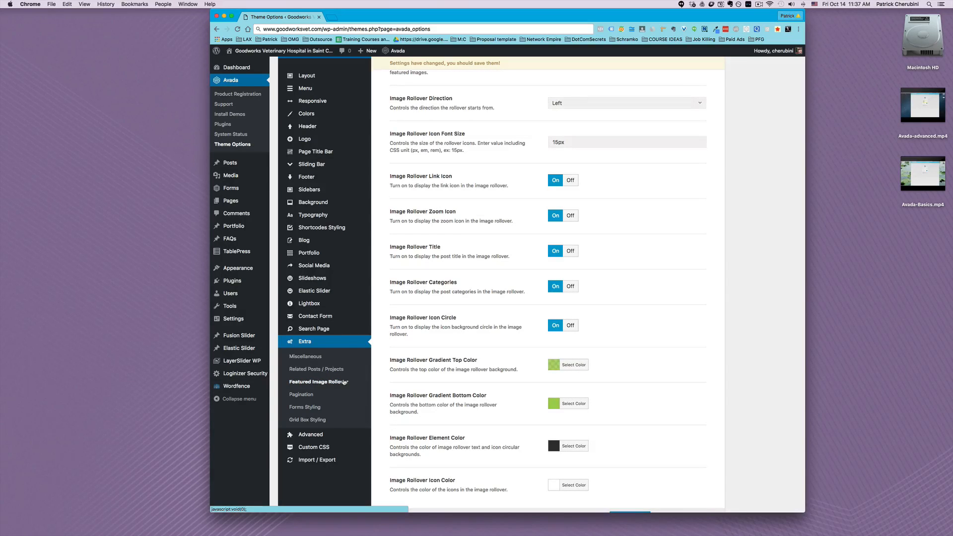
# Review the Advanced options for Code Fields, Theme Features and Dynamic CSS, along with the Custom CSS and Import / Export sections
pyautogui.click(303, 435)
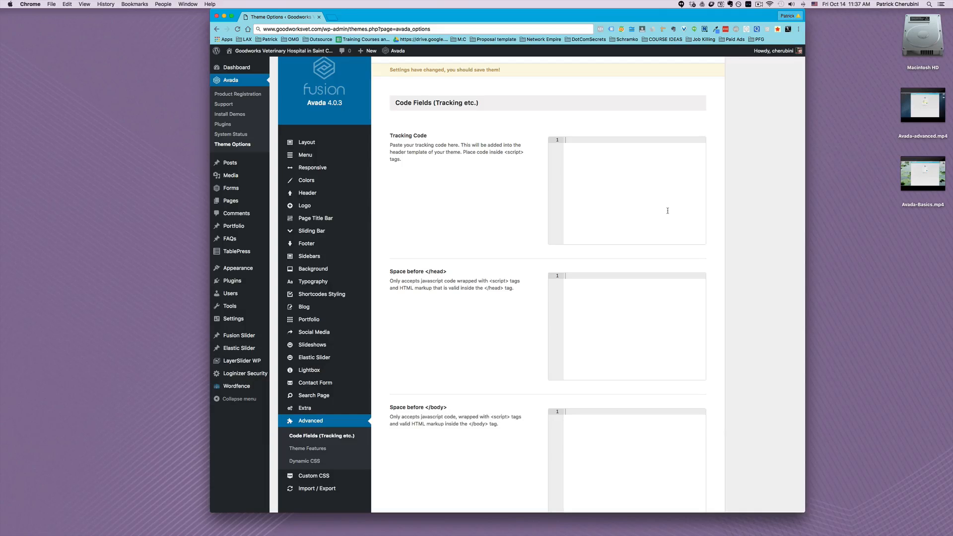
pyautogui.click(307, 449)
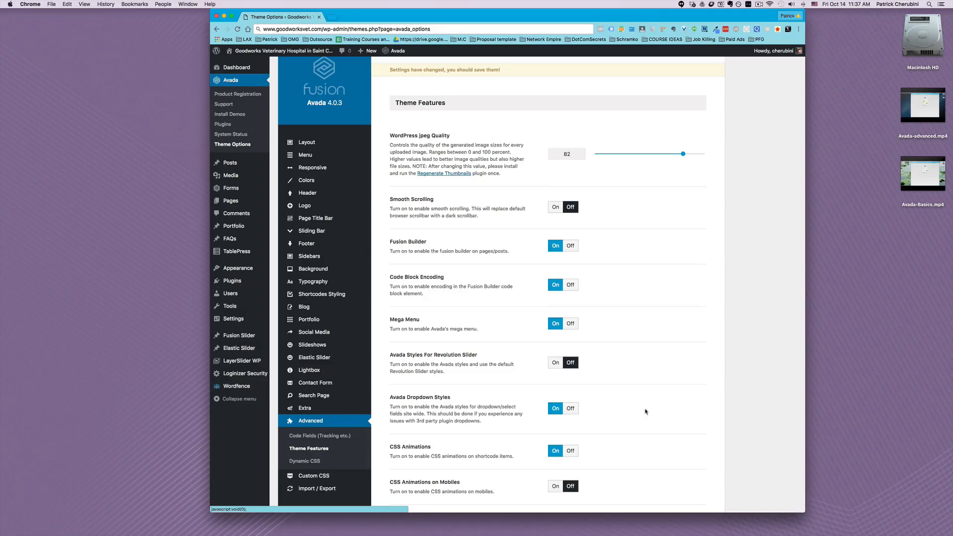
pyautogui.click(305, 462)
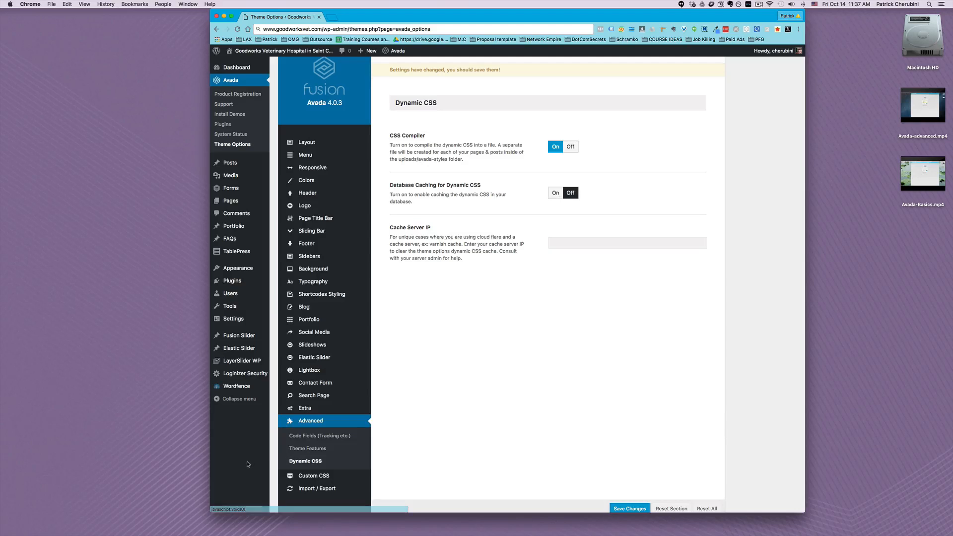
pyautogui.click(324, 477)
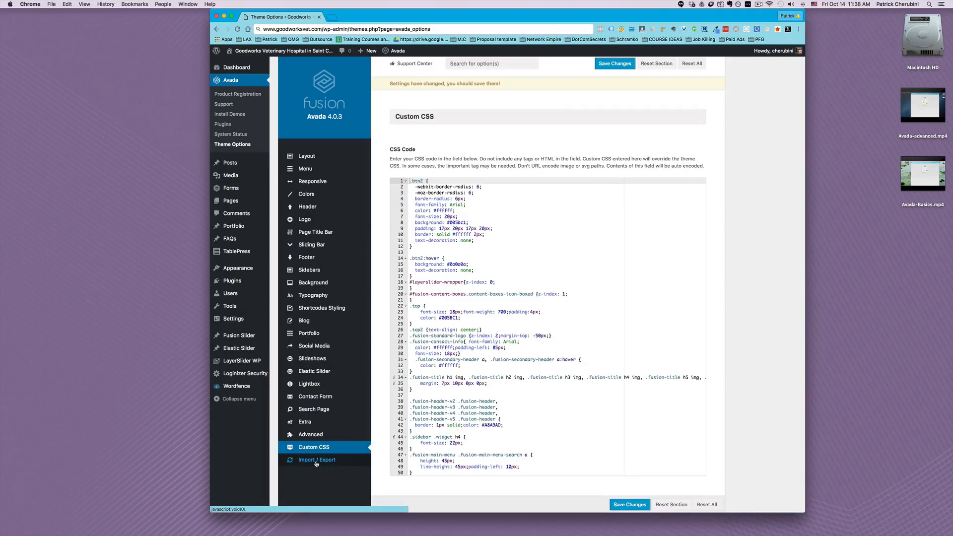
pyautogui.click(337, 460)
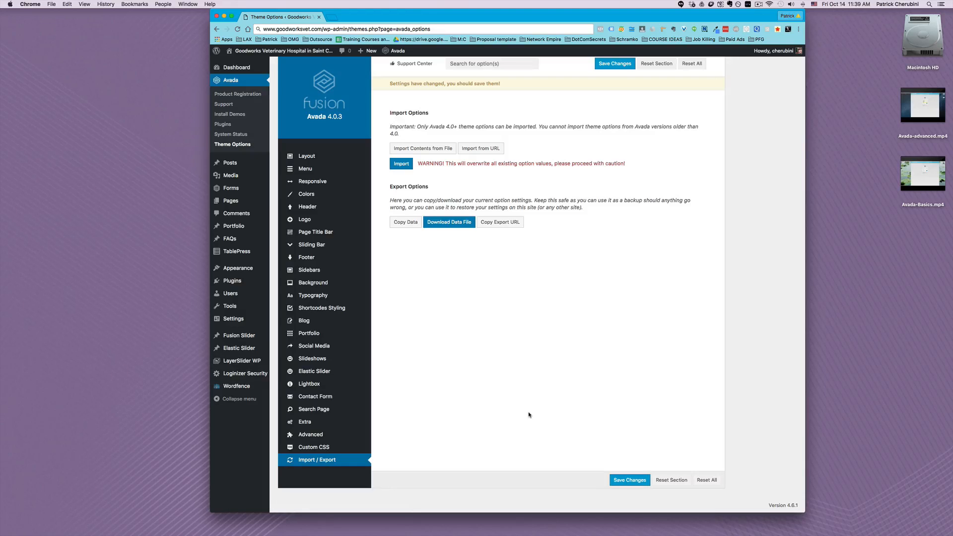
# Open the existing Client Education page from the site's page list to view its editor
pyautogui.click(235, 201)
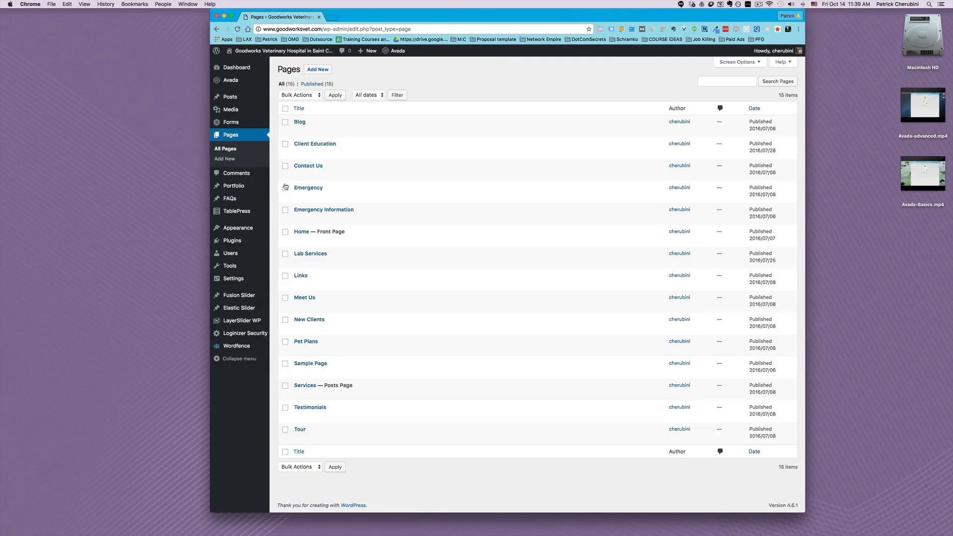
pyautogui.click(316, 144)
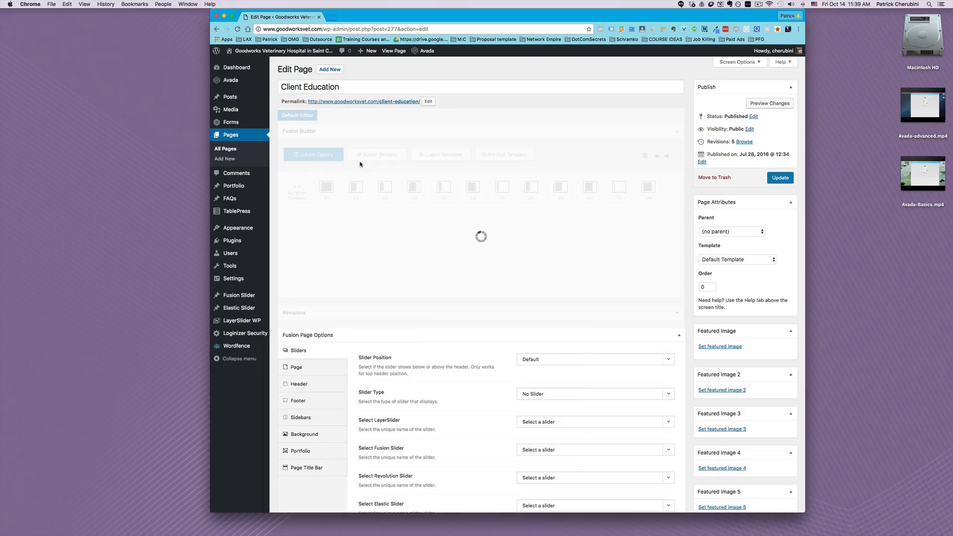
# Start a new page with the Fusion Page Builder and display its pre-built templates
pyautogui.click(224, 160)
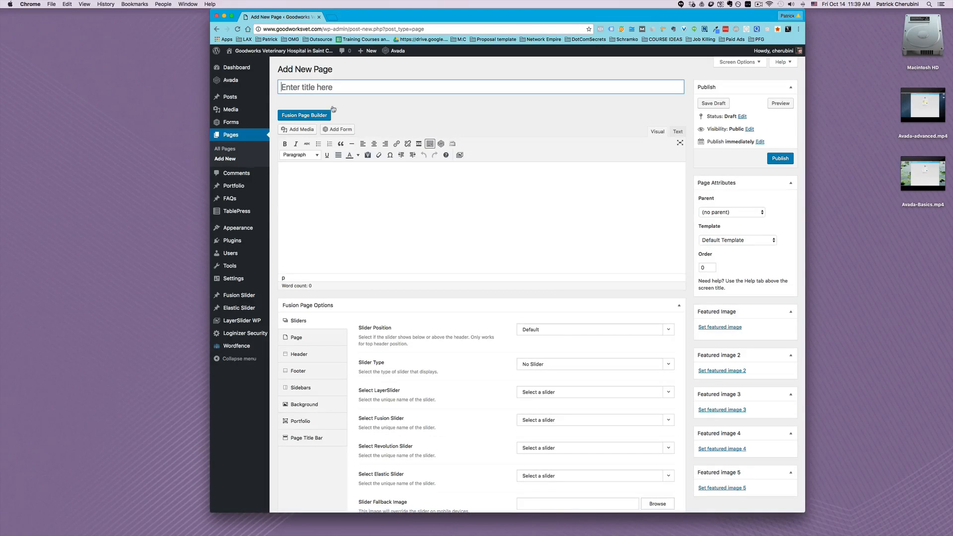
pyautogui.click(317, 115)
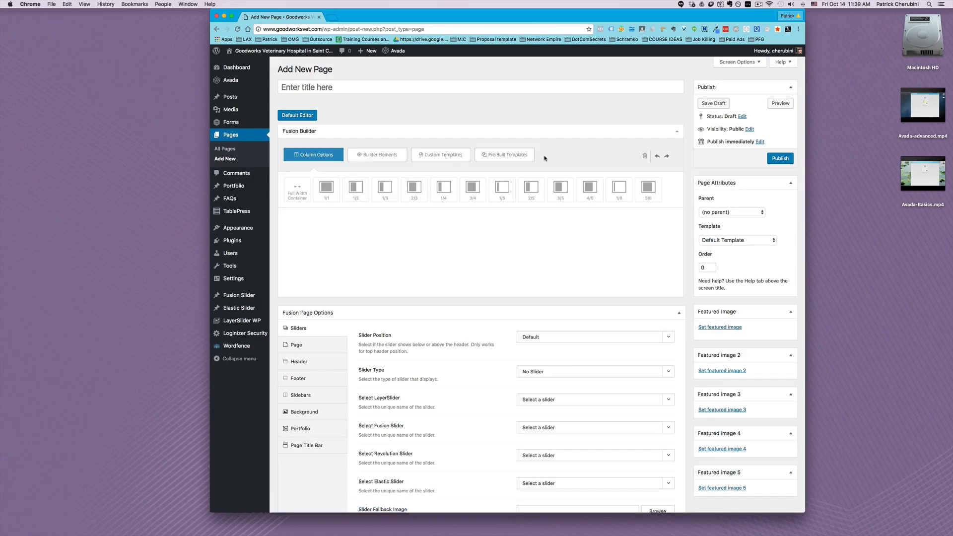
pyautogui.click(527, 156)
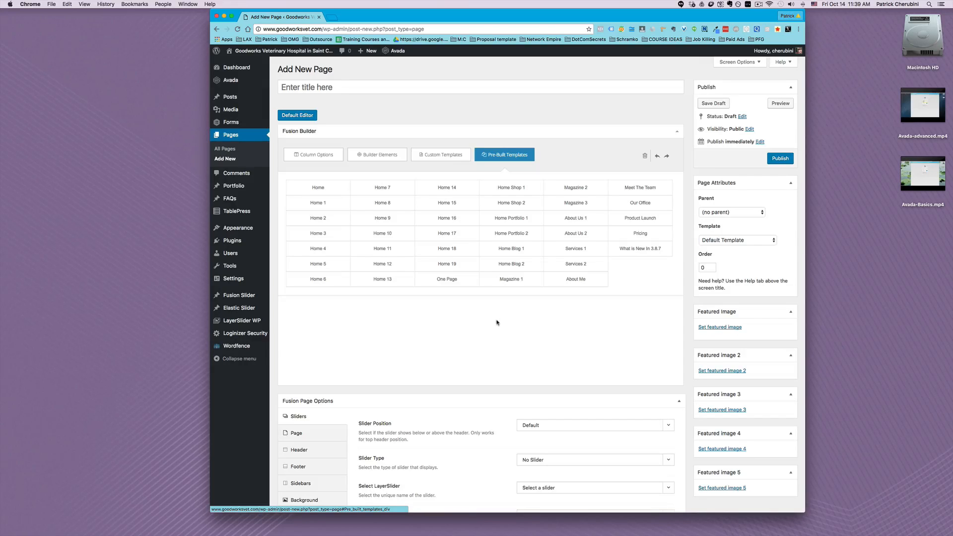
# Fill the page with the About Me pre-built template, and delete its first two 1/2 columns and the separator directly below them
pyautogui.click(579, 281)
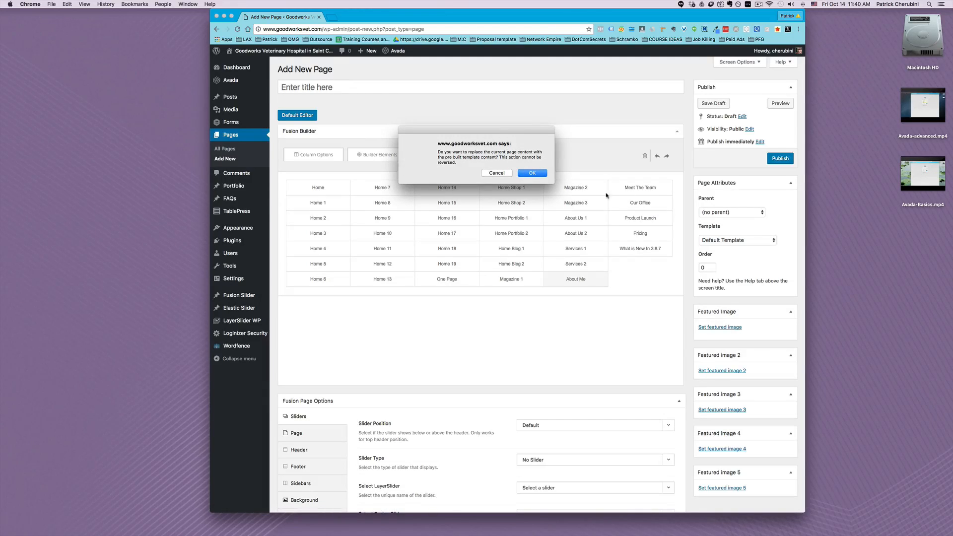
pyautogui.click(538, 176)
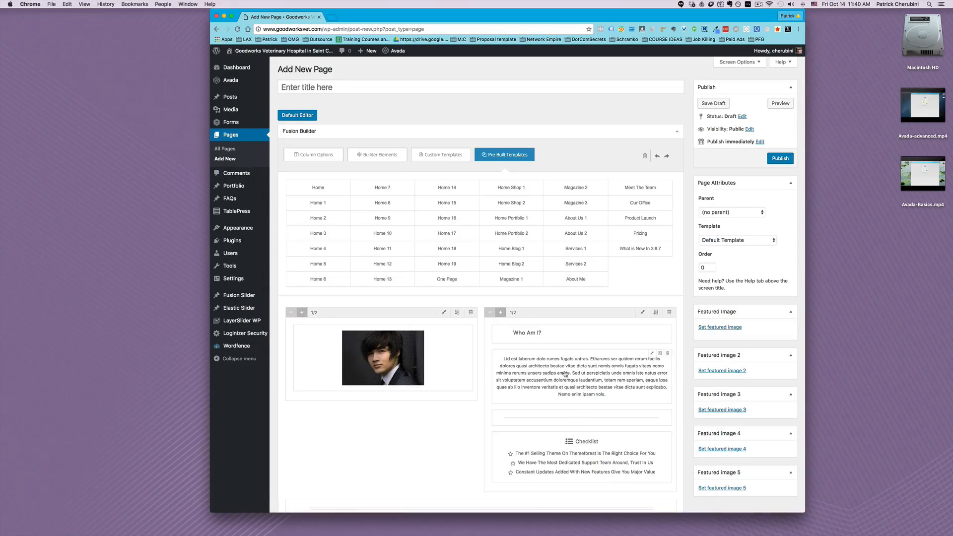
pyautogui.click(670, 314)
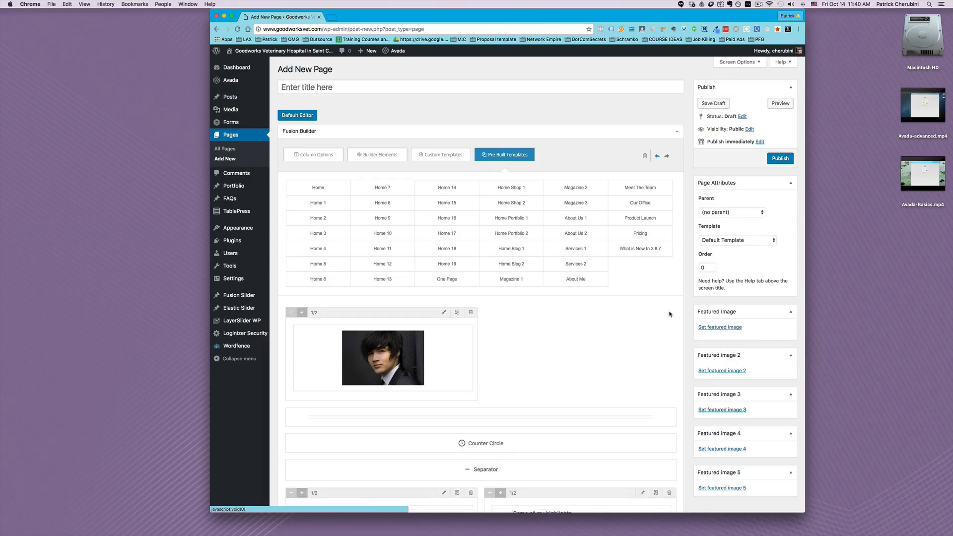
pyautogui.click(470, 312)
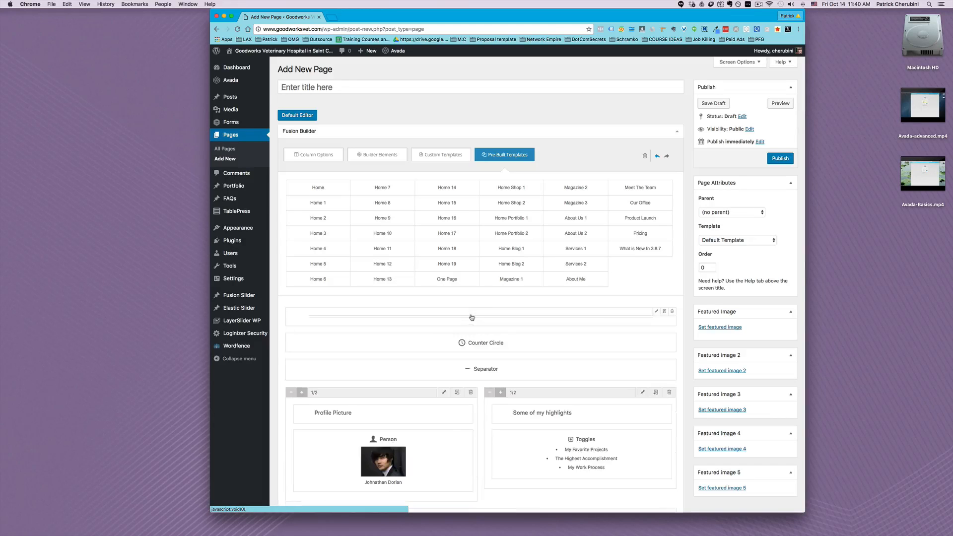
pyautogui.click(670, 313)
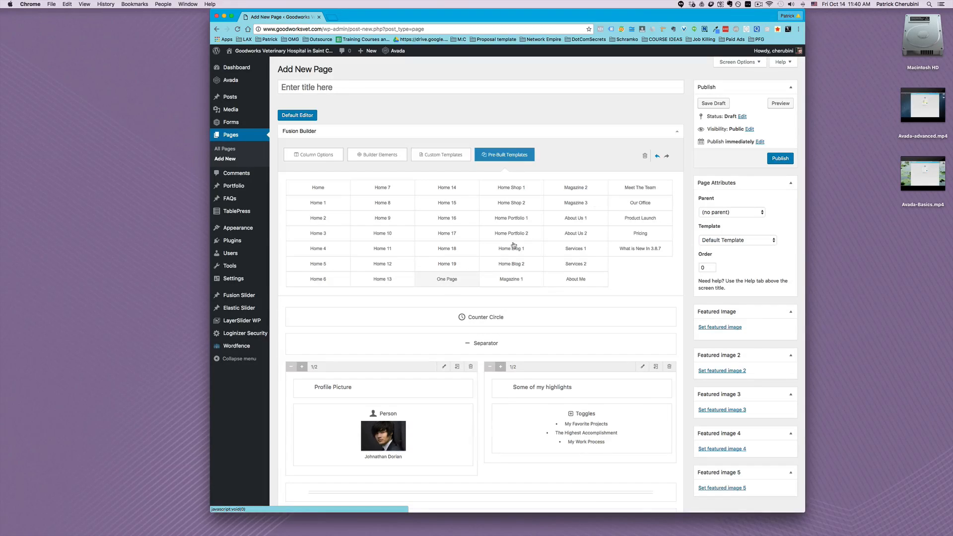
# Replace the page content with the Meet The Team pre-built template and look over its layout
pyautogui.click(640, 189)
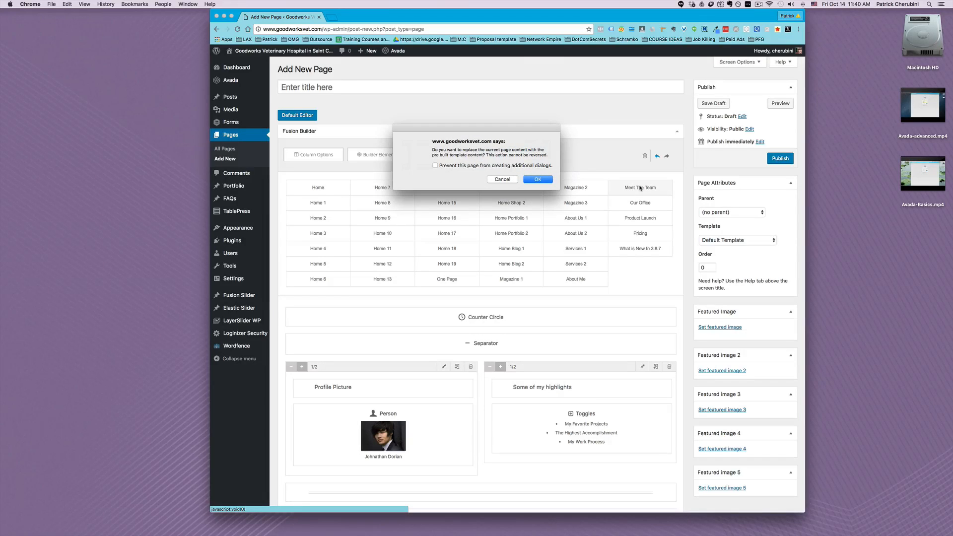
pyautogui.click(535, 179)
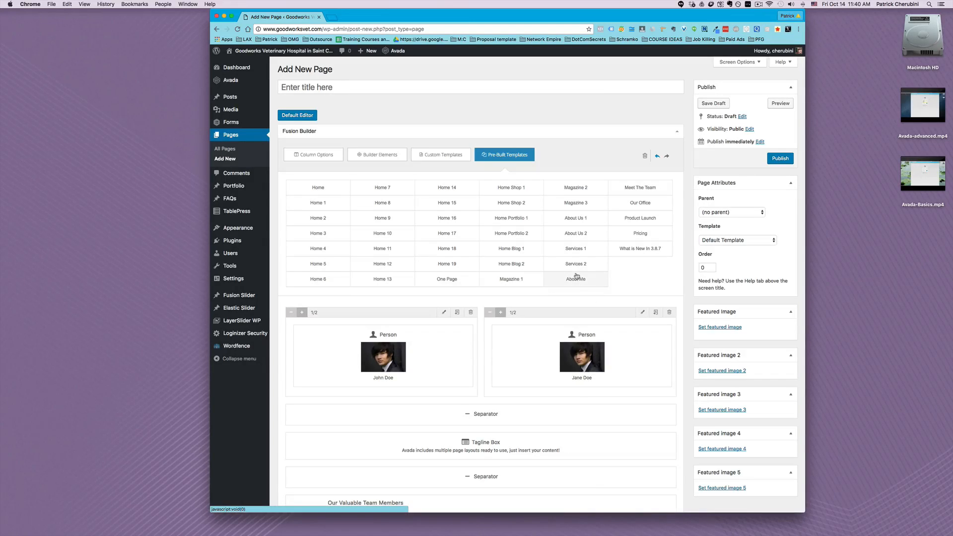
pyautogui.scroll(-5, 576, 276)
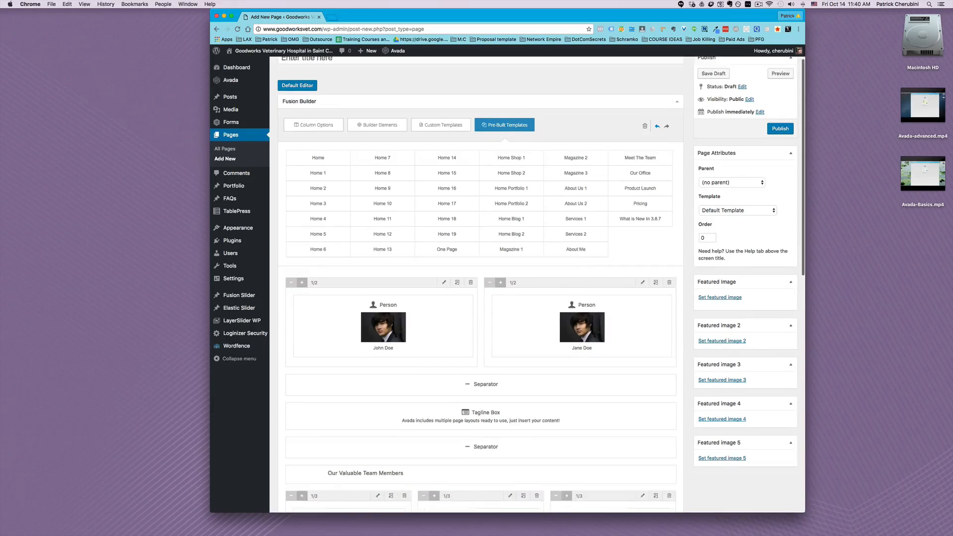
pyautogui.scroll(-8, 615, 254)
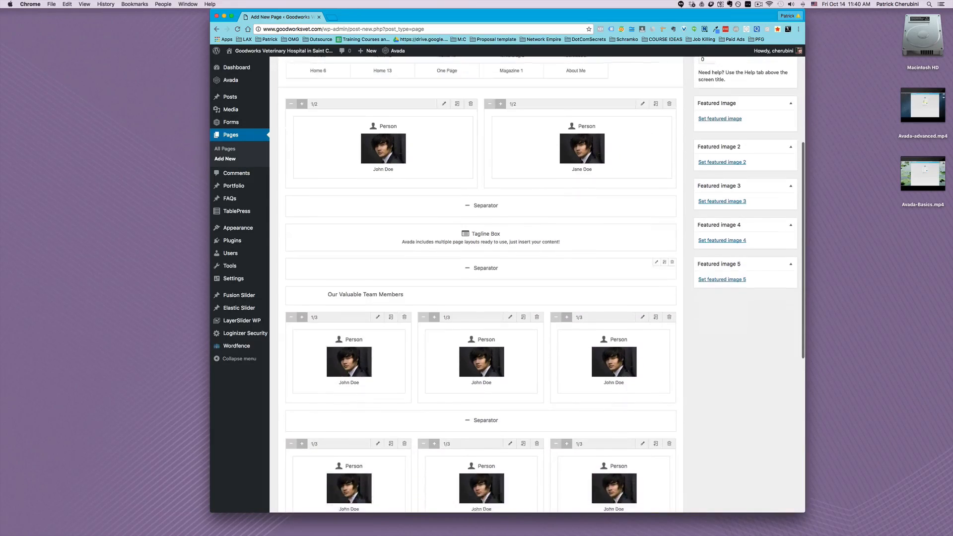
pyautogui.scroll(-2, 541, 285)
pyautogui.scroll(6, 660, 234)
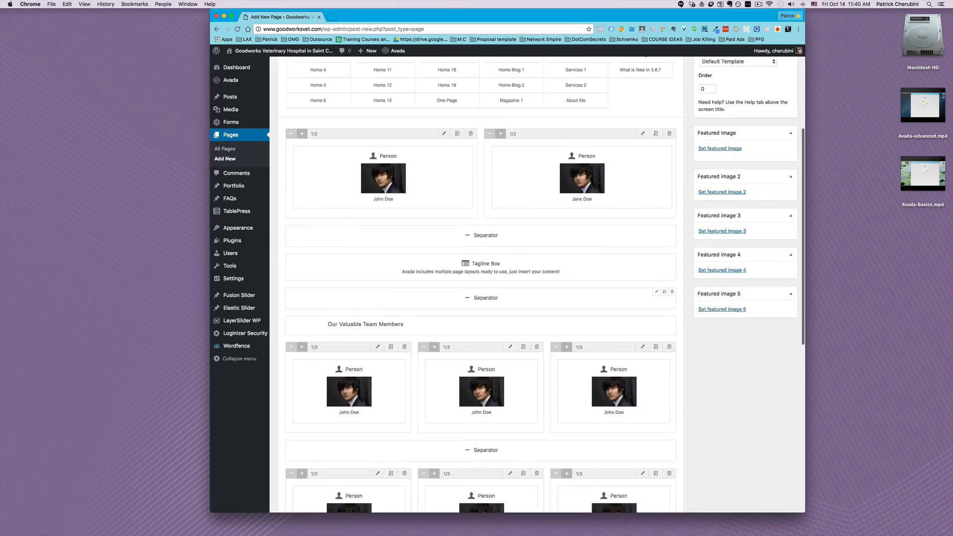
pyautogui.scroll(5, 660, 288)
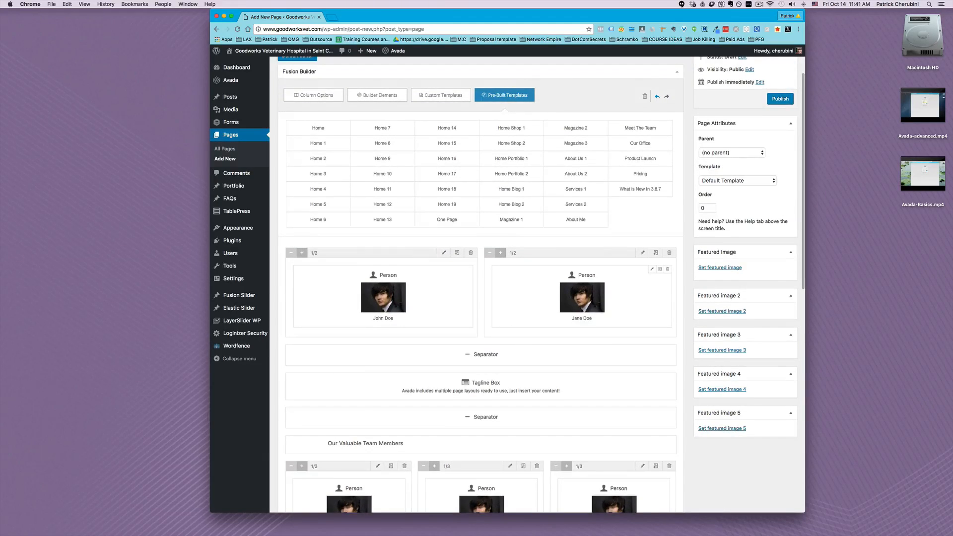
pyautogui.scroll(2, 541, 283)
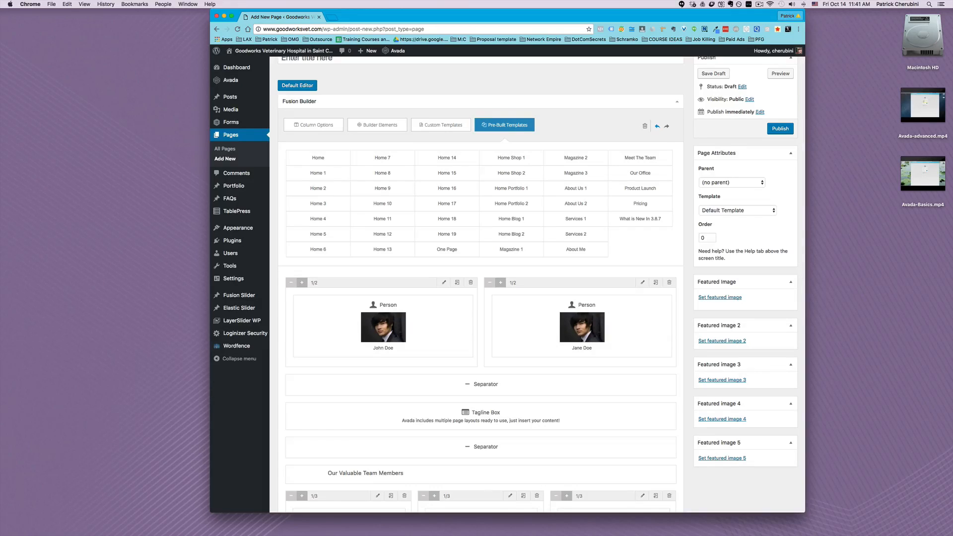